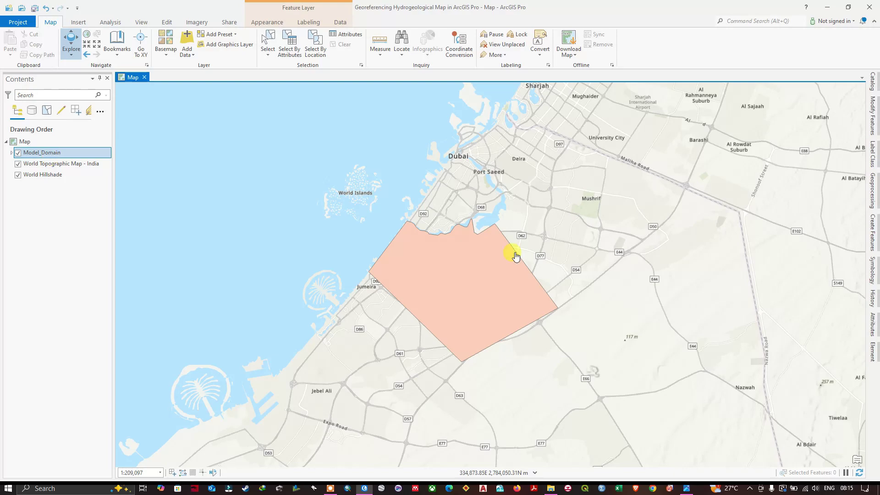
View the hydrogeological map image in Photos, and add HydrogeologicalMap.png from the DEMO folder to the map in ArcGIS Pro.
click(687, 488)
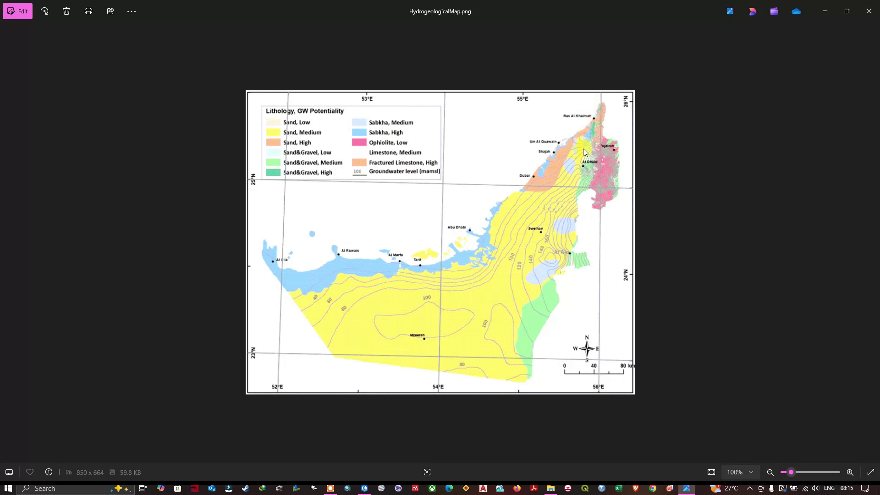
key(alt+Tab)
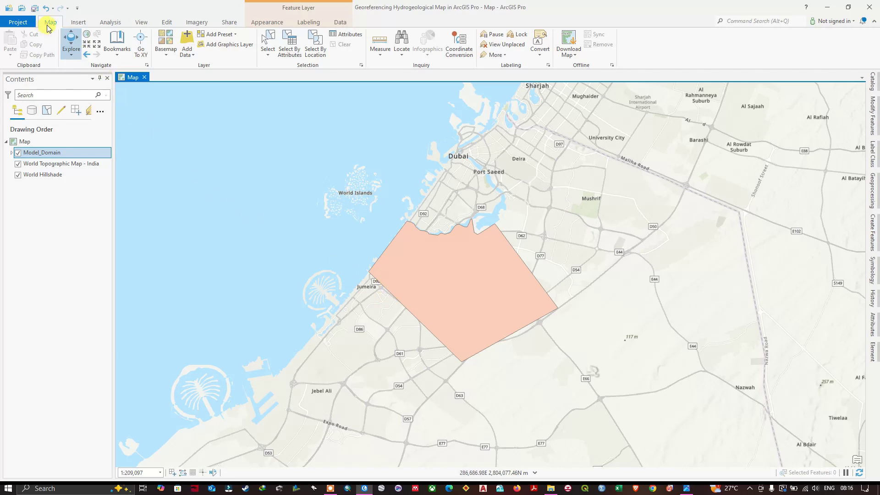
click(188, 55)
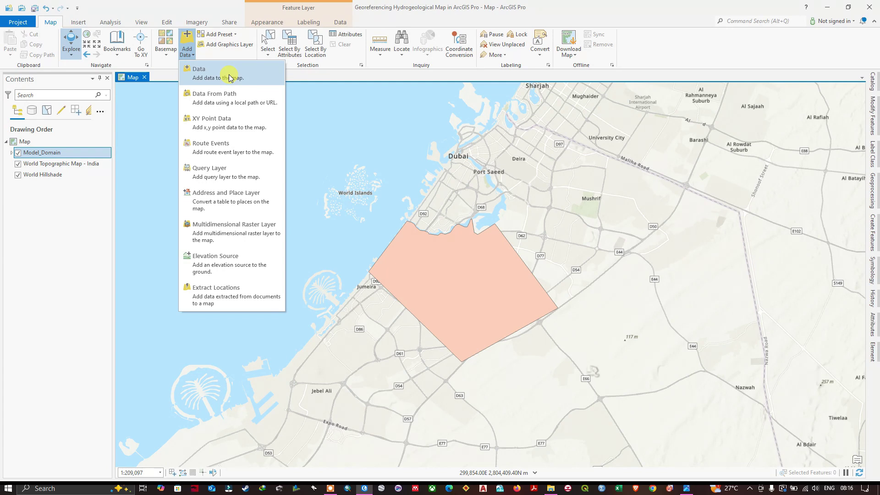
click(230, 77)
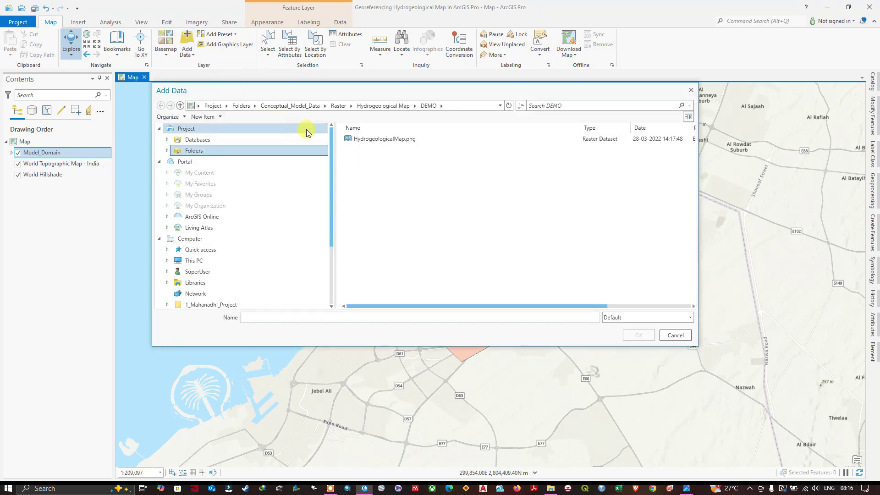
click(383, 141)
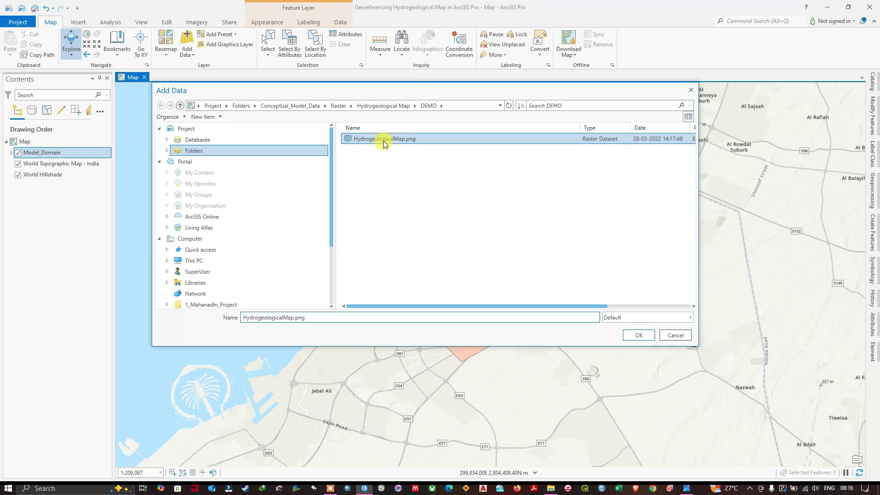
click(637, 336)
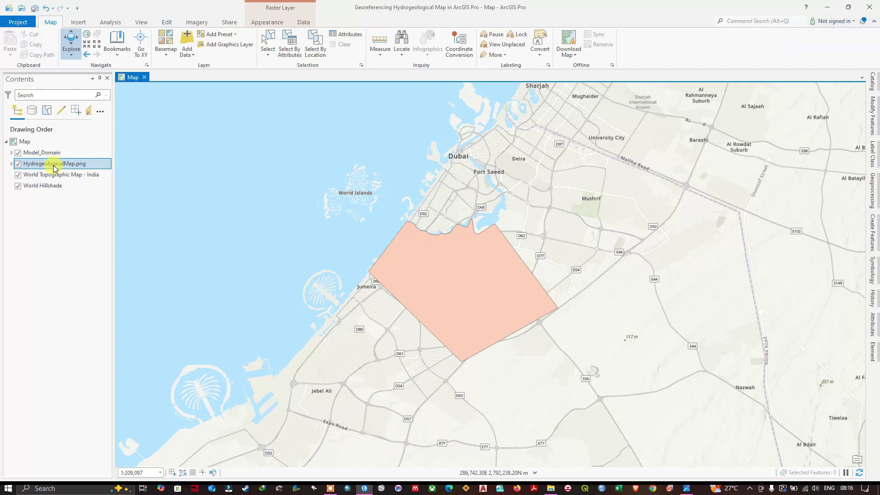
Check the spatial reference of the HydrogeologicalMap.png layer in its source properties.
right_click(42, 165)
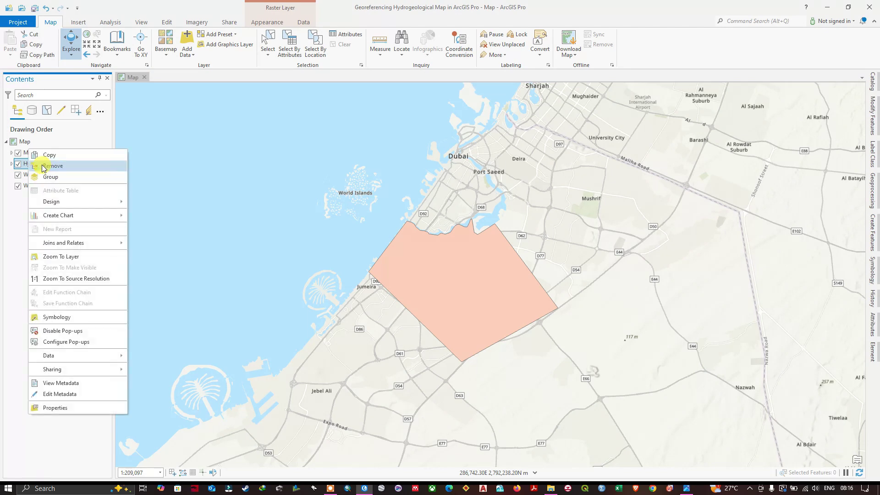
click(56, 408)
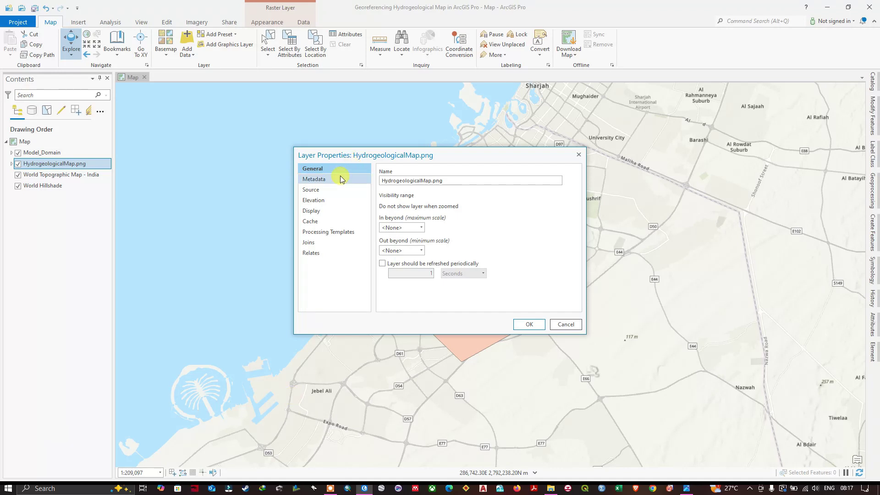
click(311, 191)
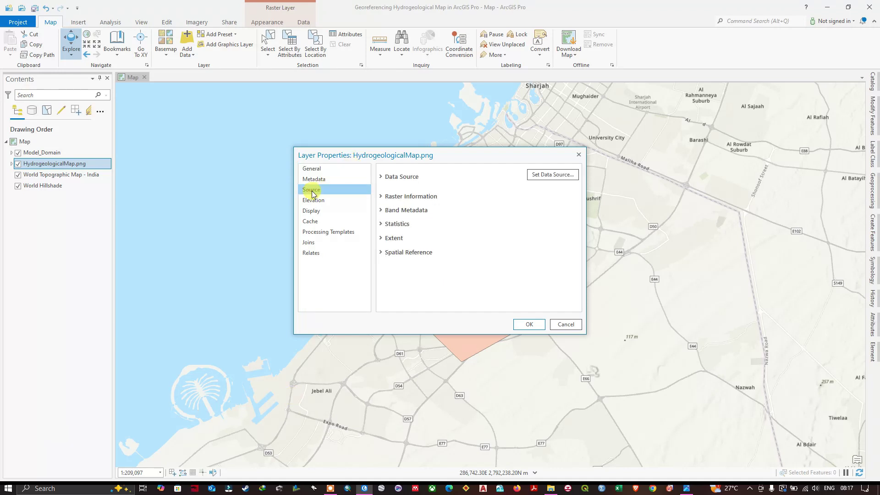
click(381, 253)
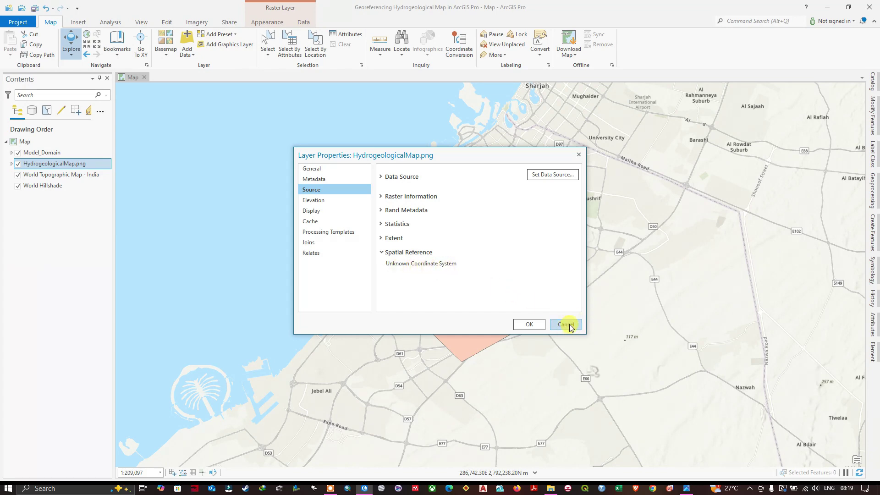
click(567, 325)
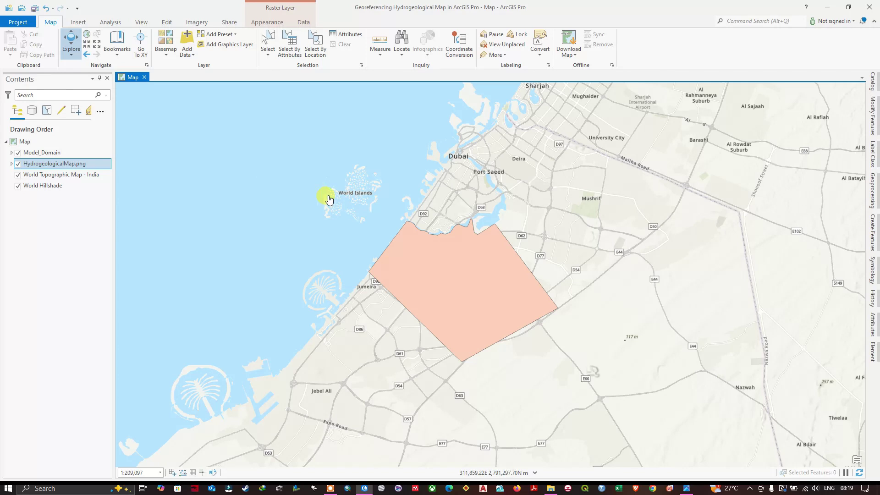
Open the map's coordinate system properties and examine which coordinate systems the Model_Domain and HydrogeologicalMap.png layers use.
right_click(27, 145)
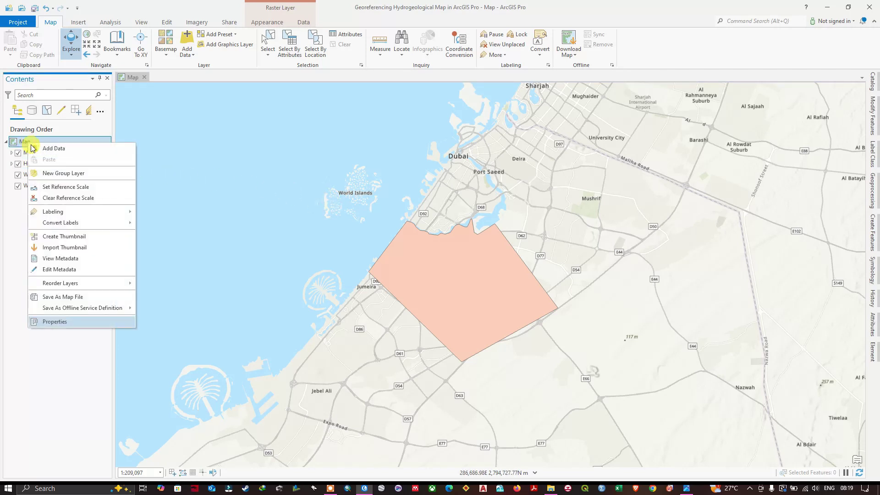
click(55, 322)
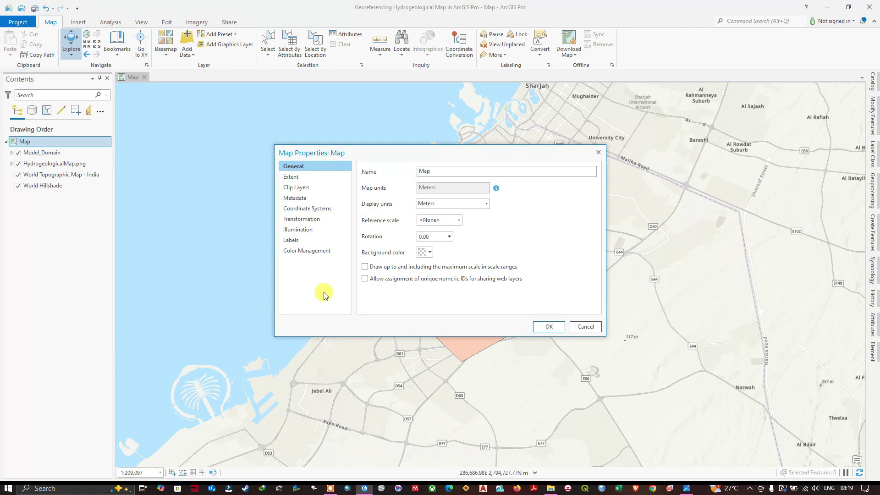
click(306, 210)
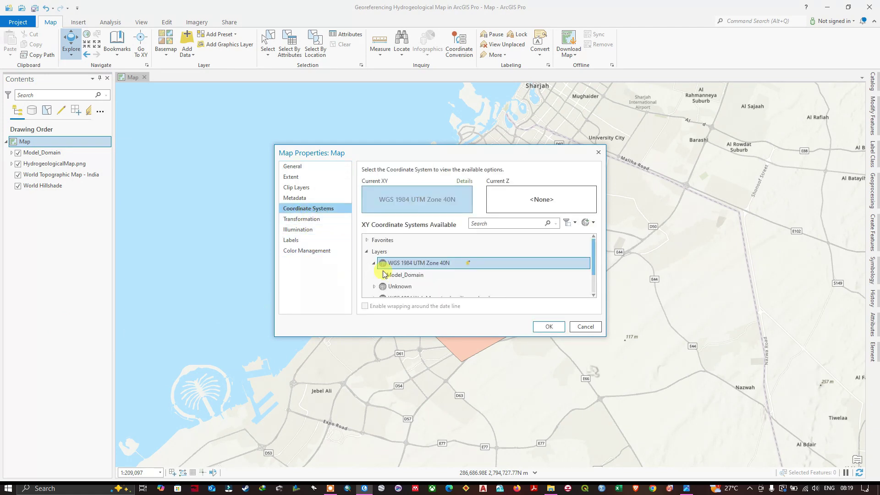
scroll(456, 264, down, 1)
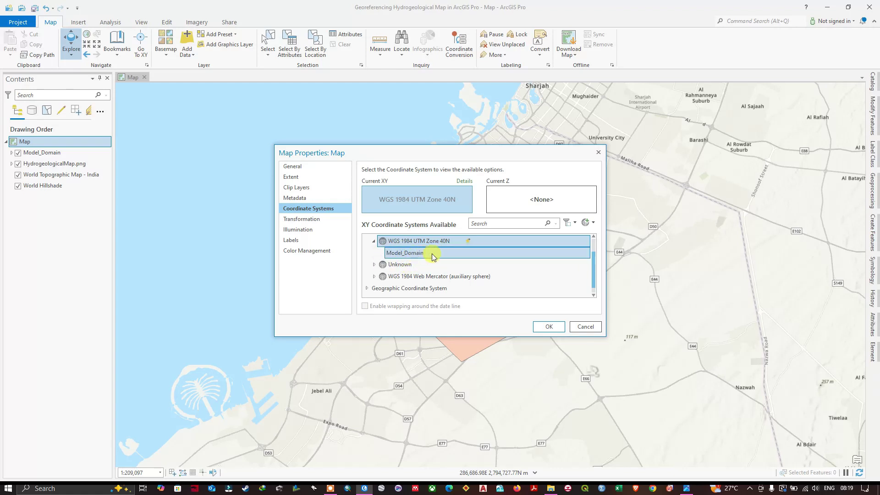
click(409, 255)
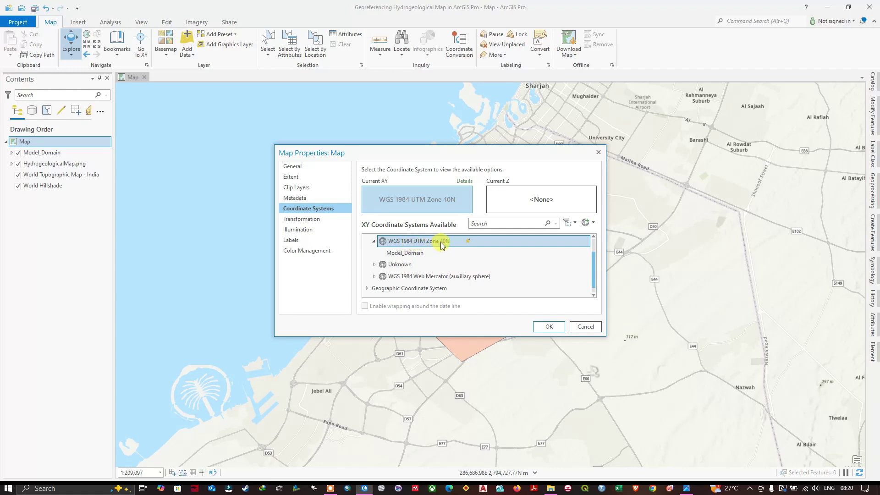
click(374, 266)
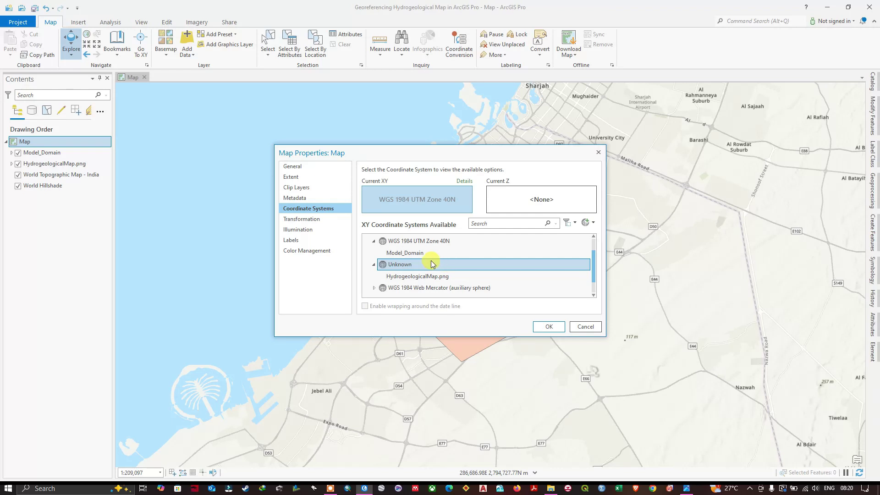
Expand the projected coordinate systems down to UTM, WGS 1984, Northern Hemisphere.
scroll(433, 263, down, 1)
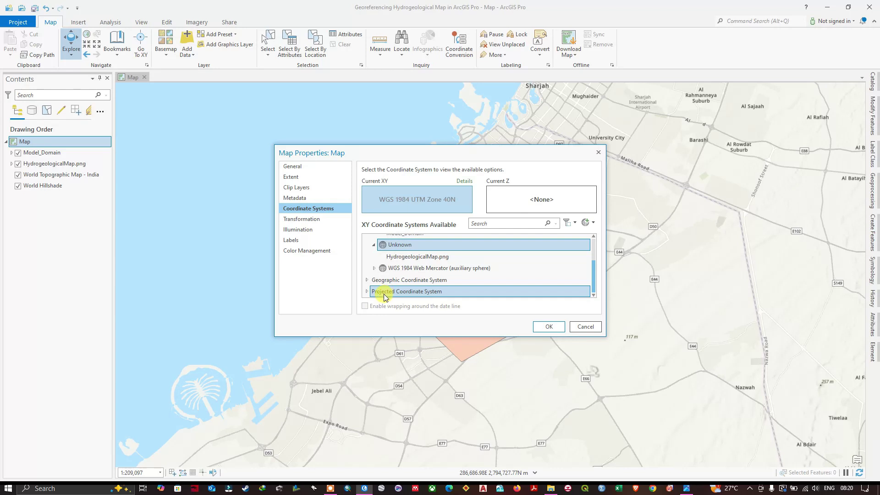
click(368, 292)
scroll(413, 281, down, 2)
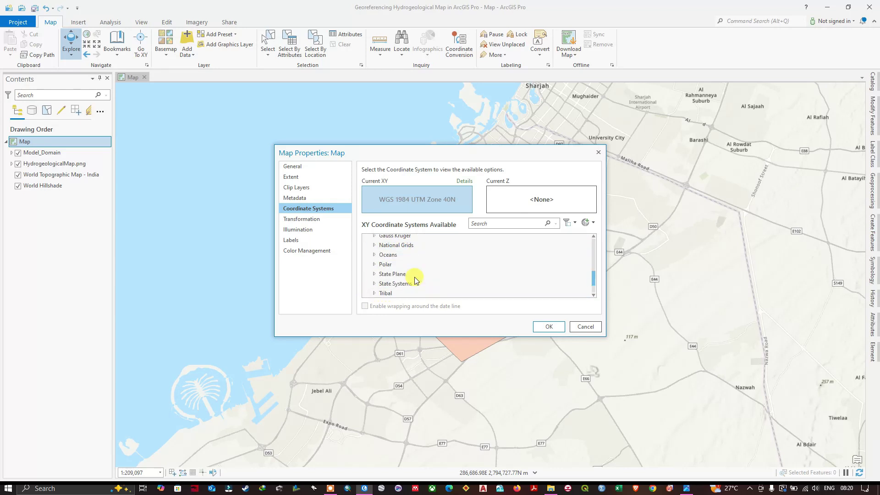
scroll(412, 277, down, 1)
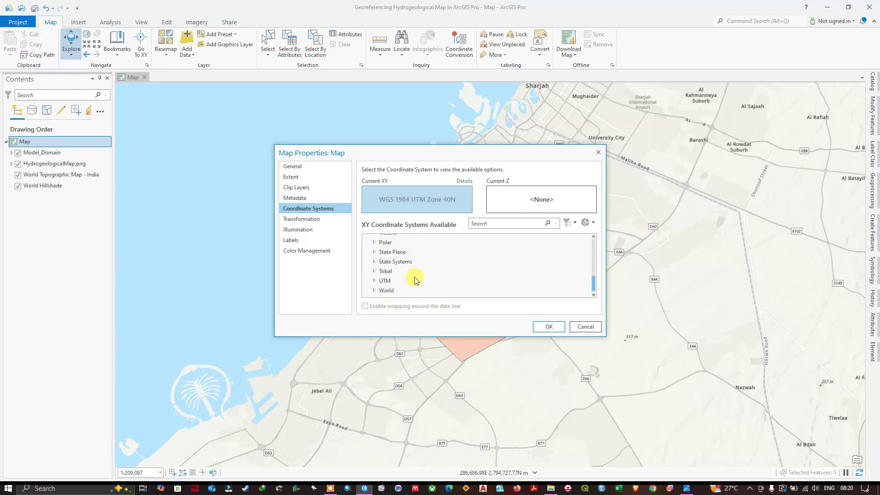
click(374, 284)
scroll(390, 282, down, 3)
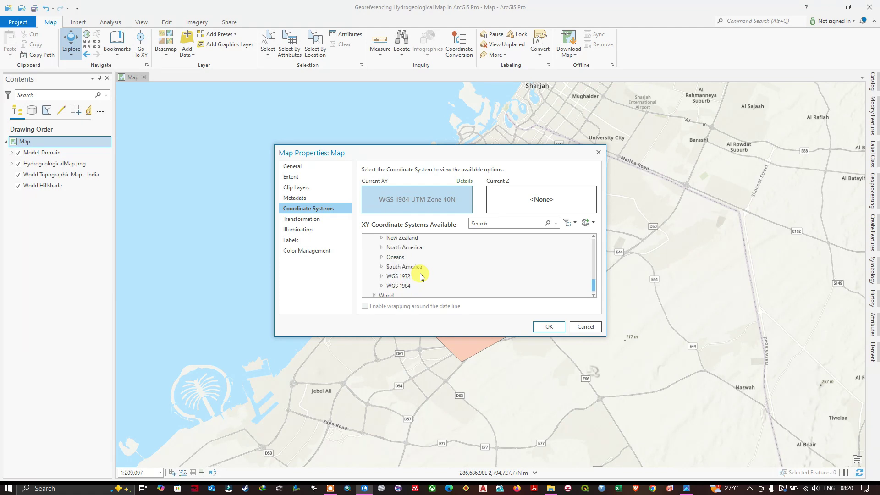
click(414, 269)
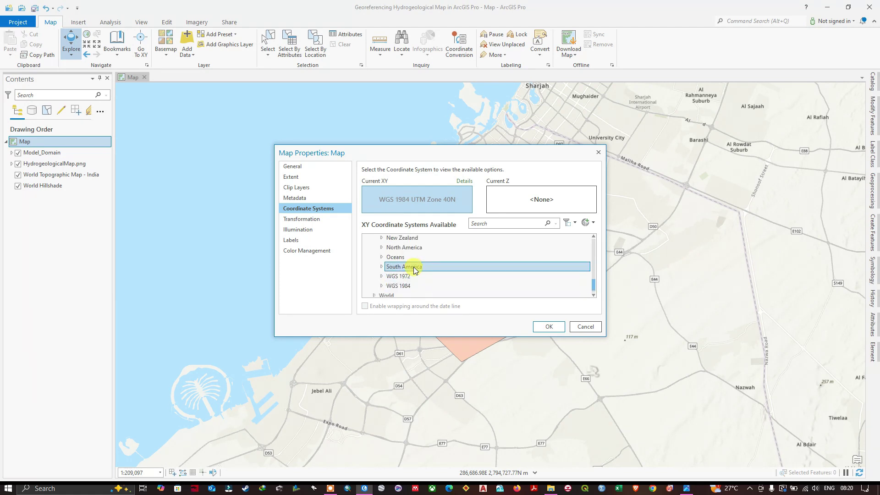
click(394, 286)
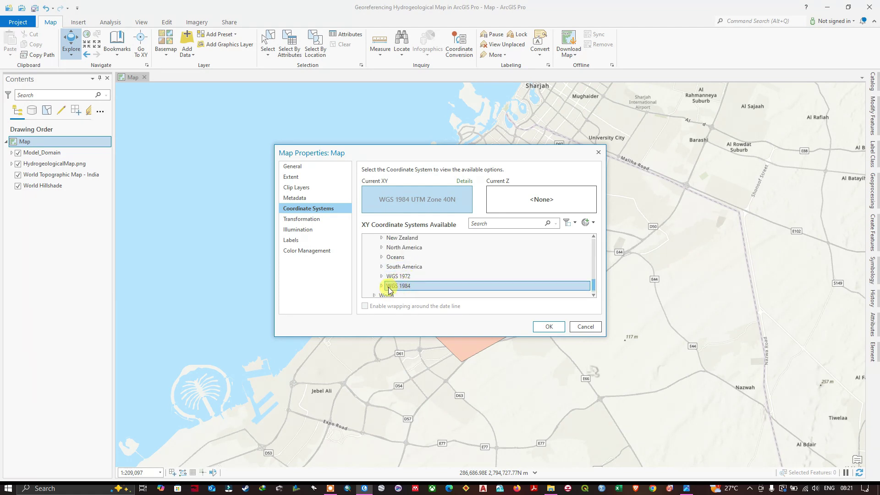
click(381, 286)
click(419, 276)
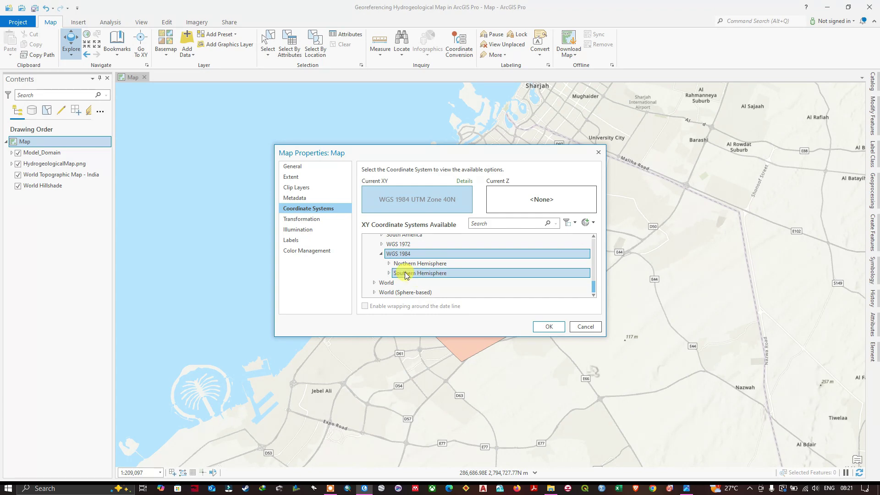
click(390, 264)
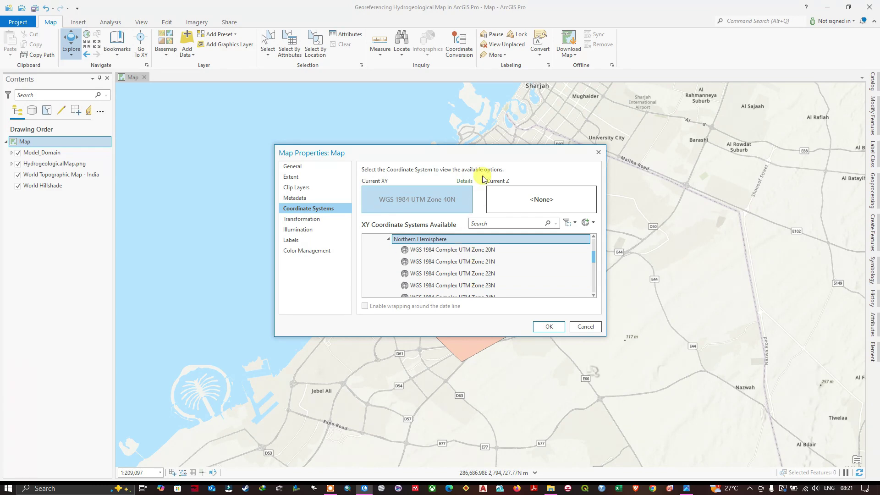
Choose WGS 1984 UTM Zone 40N as the map's XY coordinate system and apply it.
mouse_move(491, 155)
mouse_down()
mouse_move(330, 288)
mouse_move(418, 324)
mouse_move(441, 288)
mouse_move(480, 146)
mouse_up()
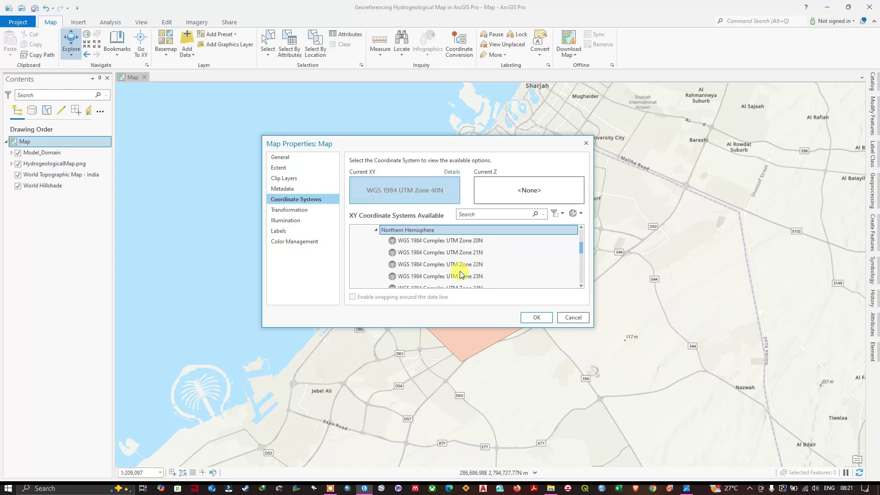
scroll(461, 274, down, 3)
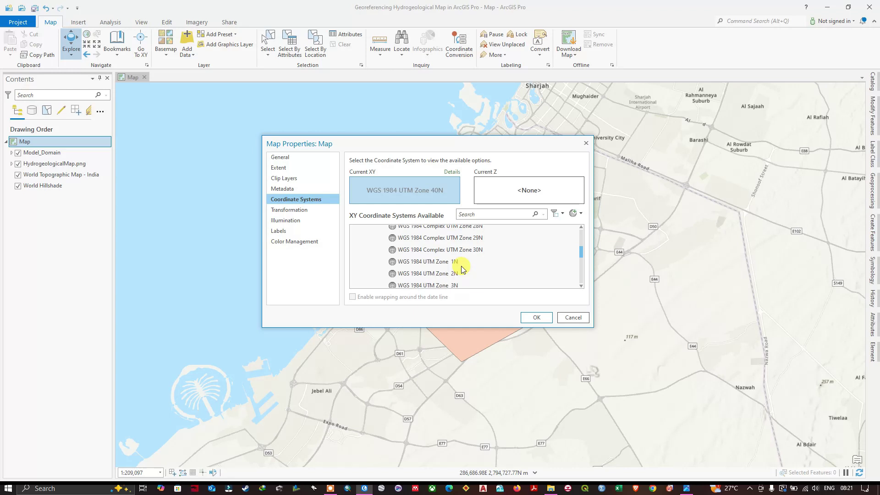
scroll(461, 270, down, 4)
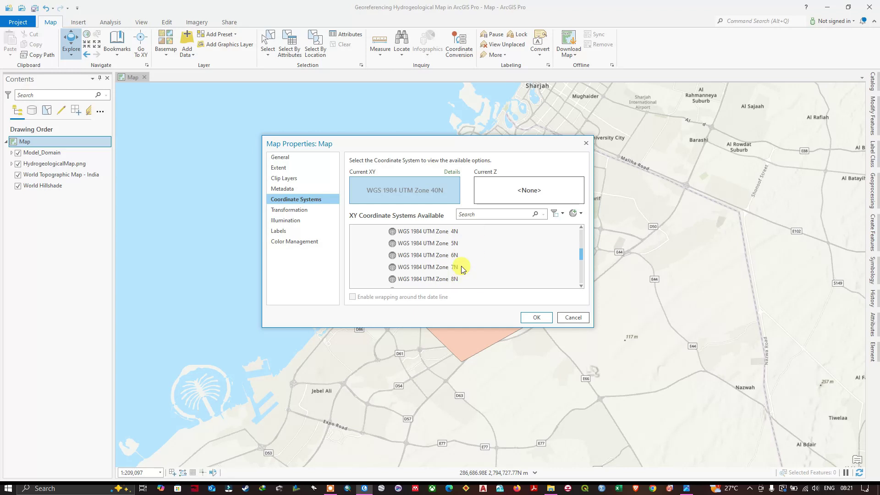
scroll(461, 269, down, 10)
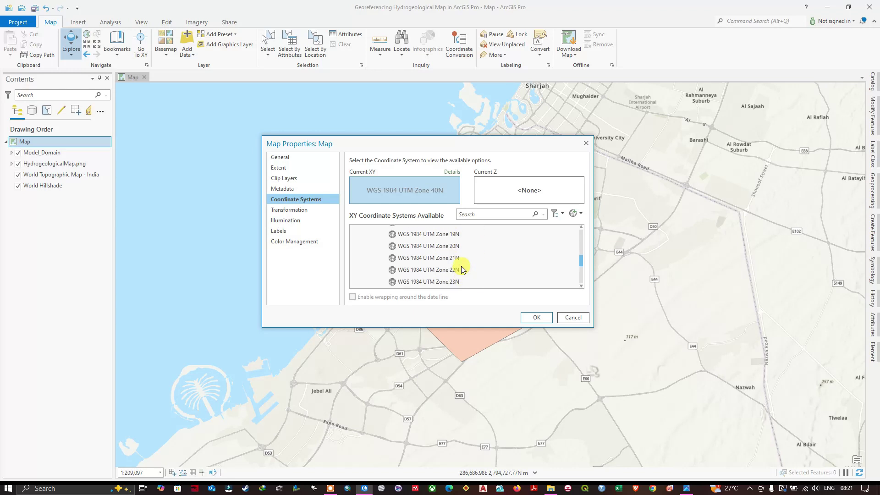
scroll(461, 269, down, 4)
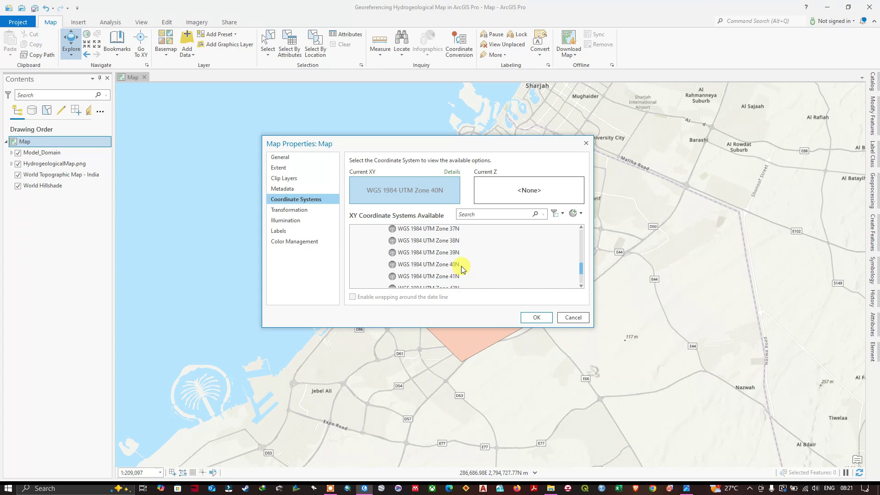
click(413, 264)
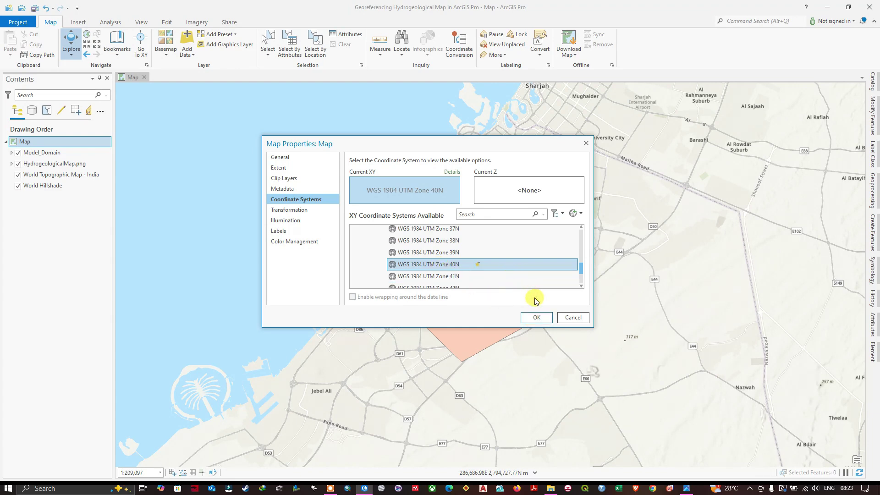
click(537, 316)
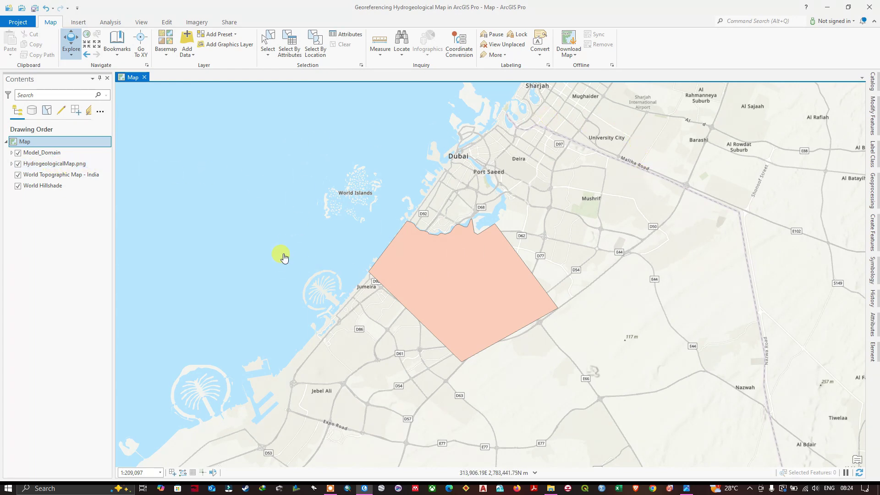
Start a georeferencing session for the HydrogeologicalMap.png layer.
click(49, 164)
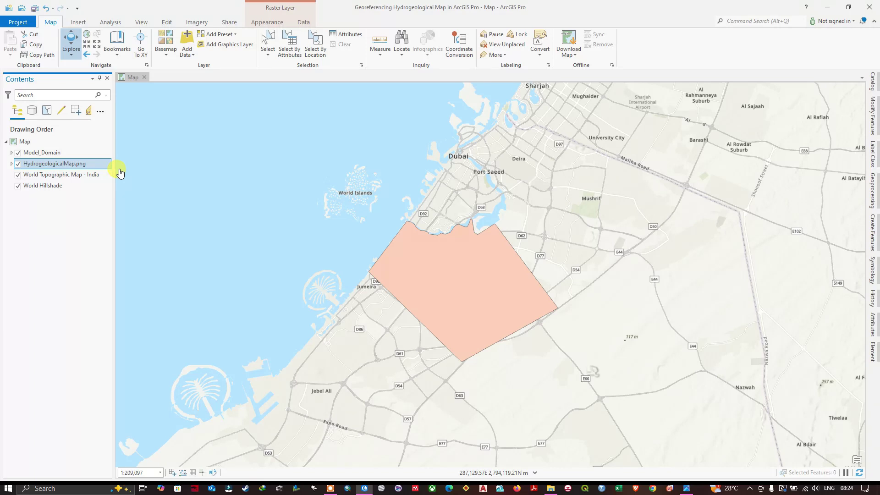
click(198, 23)
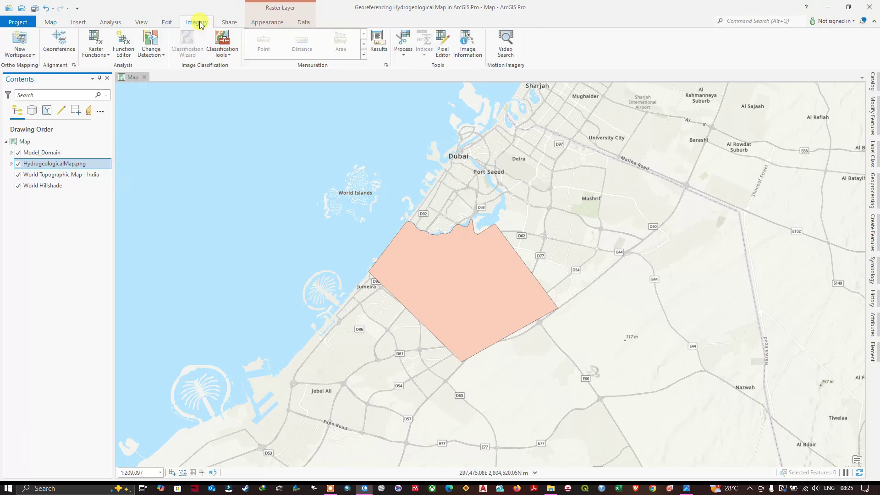
click(59, 45)
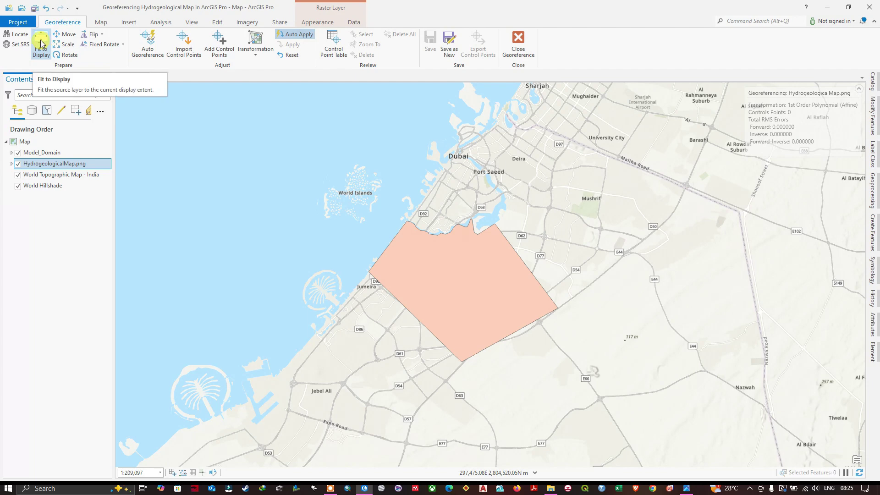
Fit the HydrogeologicalMap.png raster to the current display extent and hide the Model_Domain layer.
click(41, 43)
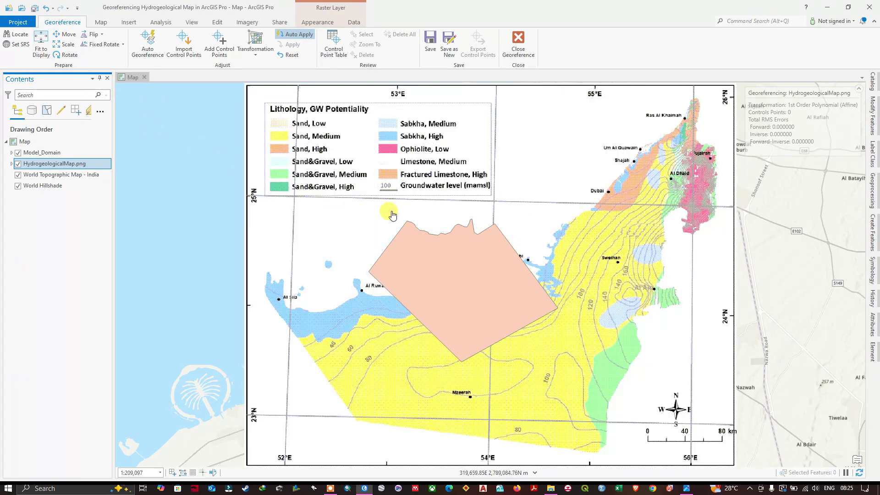
scroll(385, 207, down, 2)
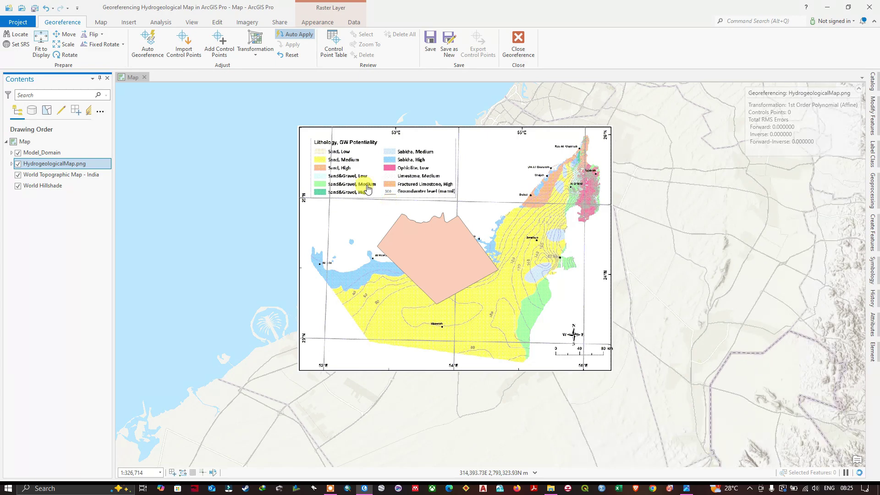
scroll(428, 192, up, 2)
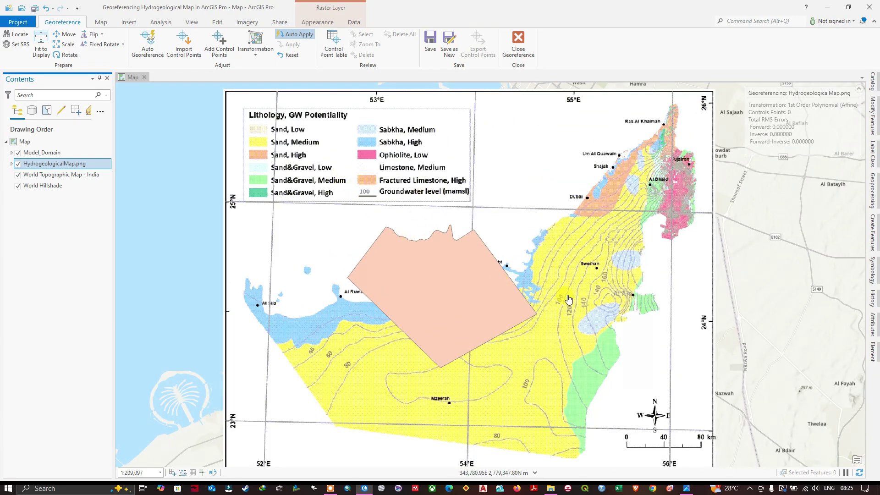
scroll(558, 262, down, 2)
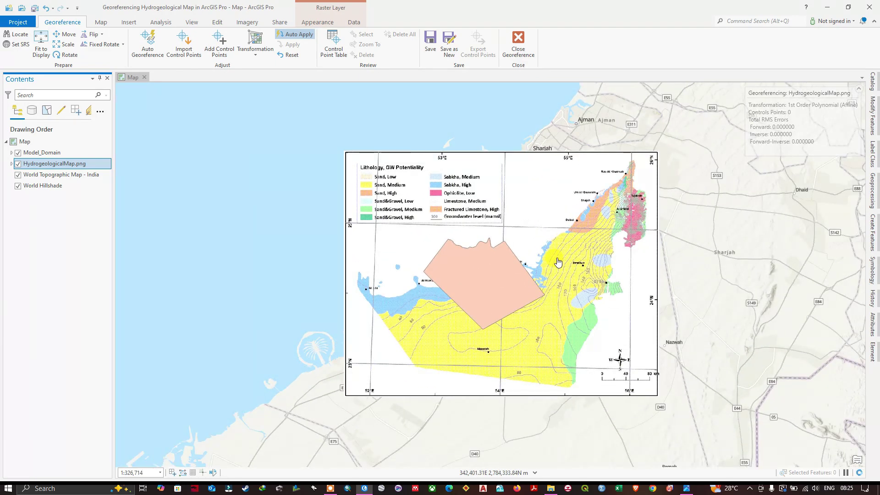
click(18, 153)
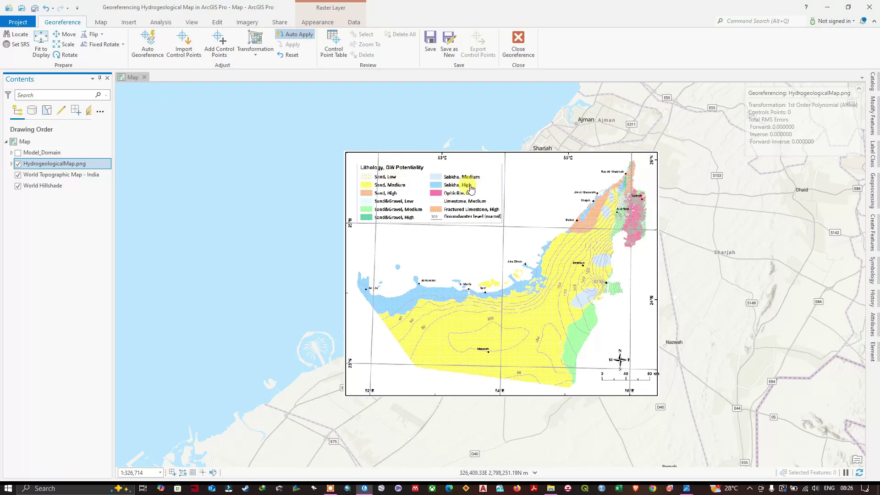
Open the map's general properties and check the available display units.
click(219, 45)
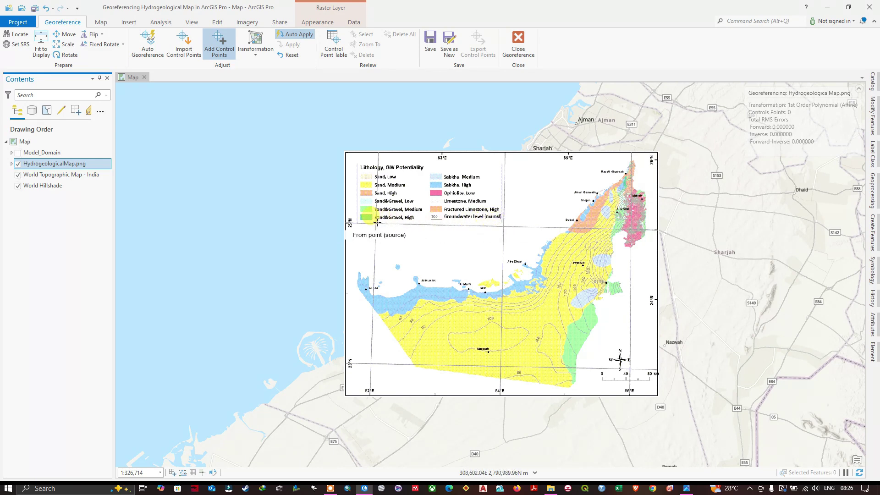
scroll(562, 280, up, 2)
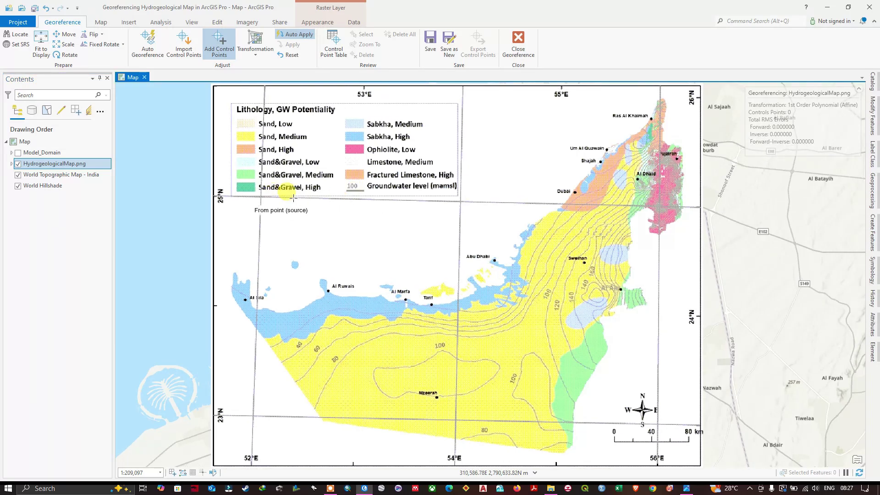
right_click(27, 143)
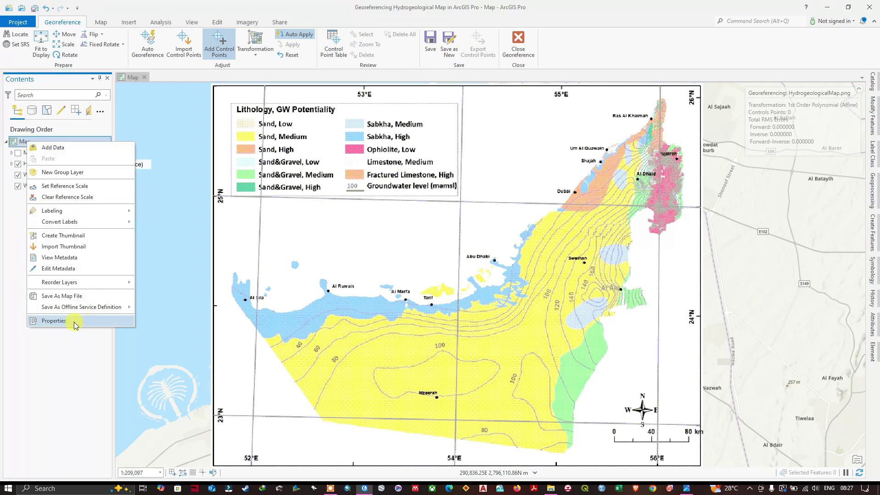
click(76, 323)
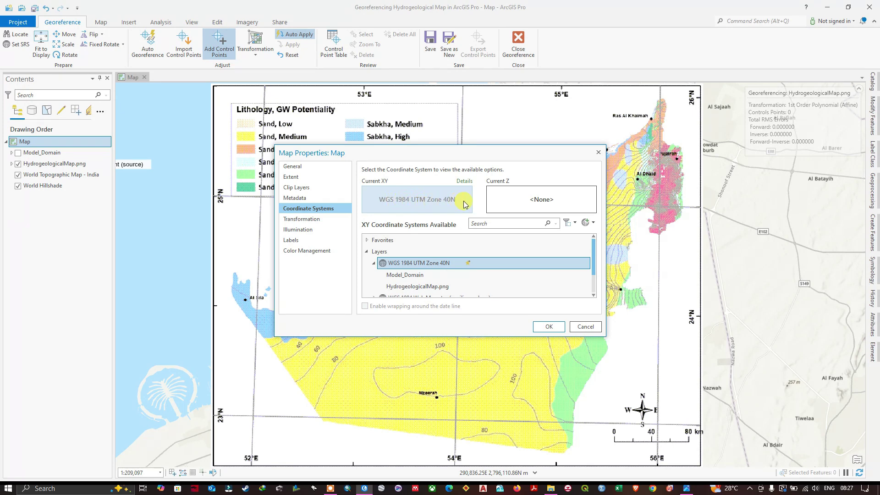
click(302, 167)
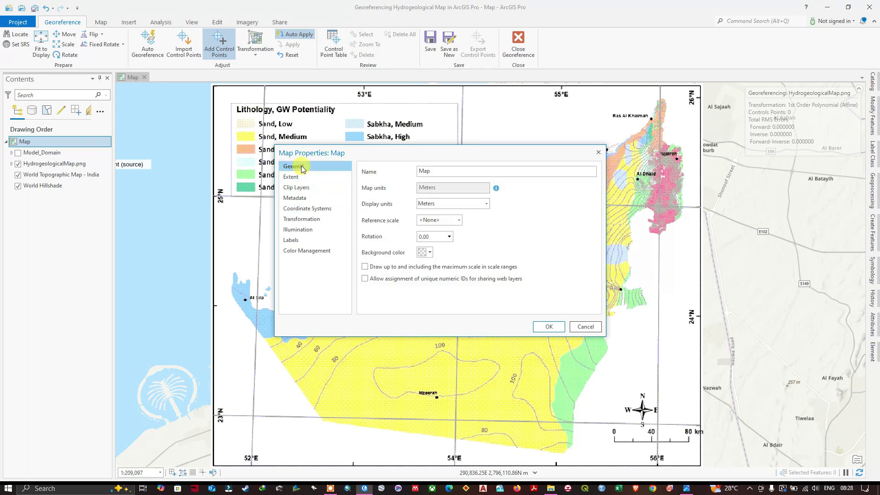
click(488, 204)
click(447, 213)
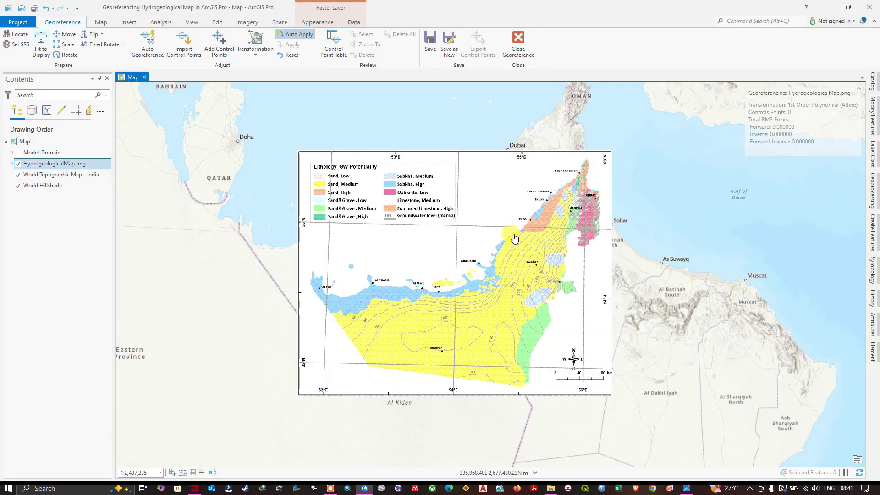
Place the first control point's source on the scanned map where the 52°E and 25°N grid lines cross.
scroll(454, 268, up, 2)
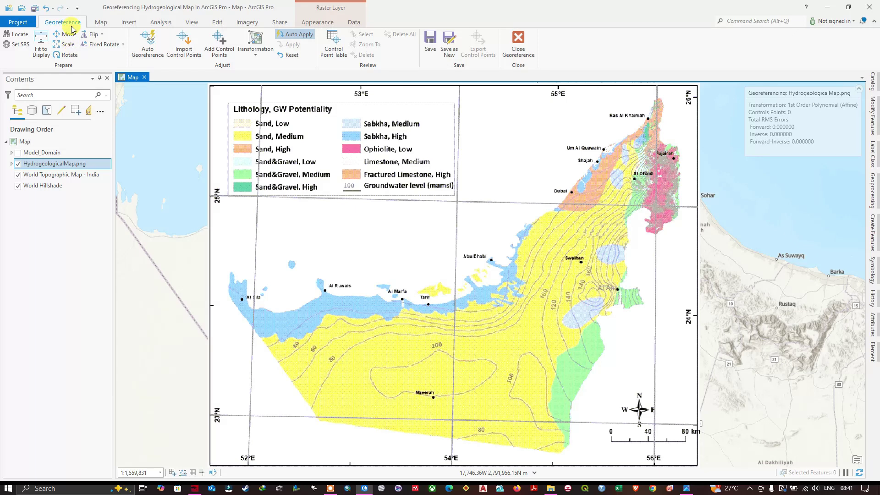
click(221, 53)
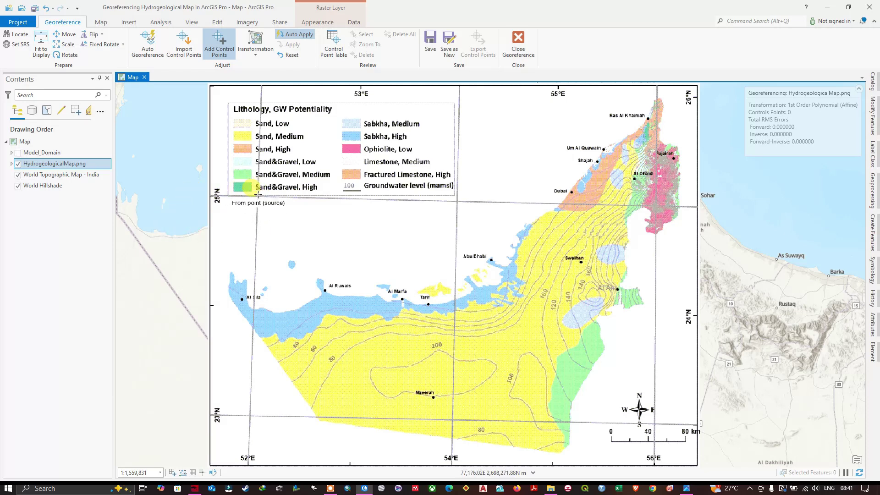
scroll(256, 197, up, 5)
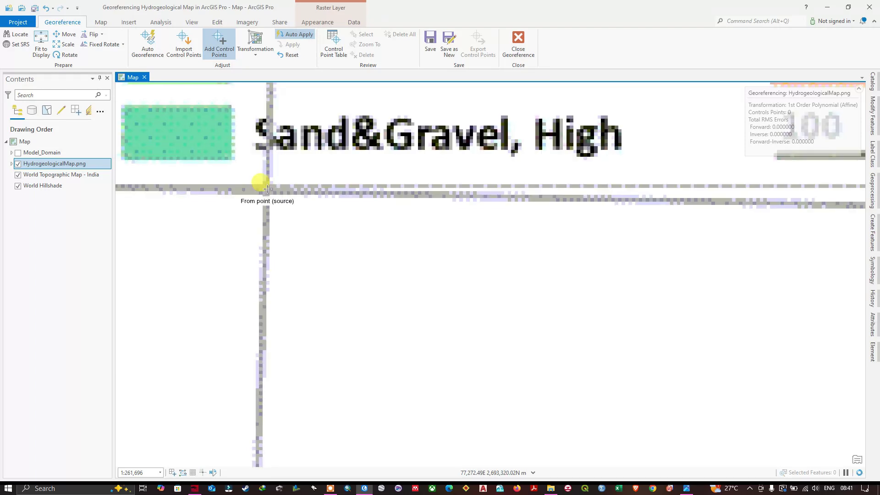
click(266, 190)
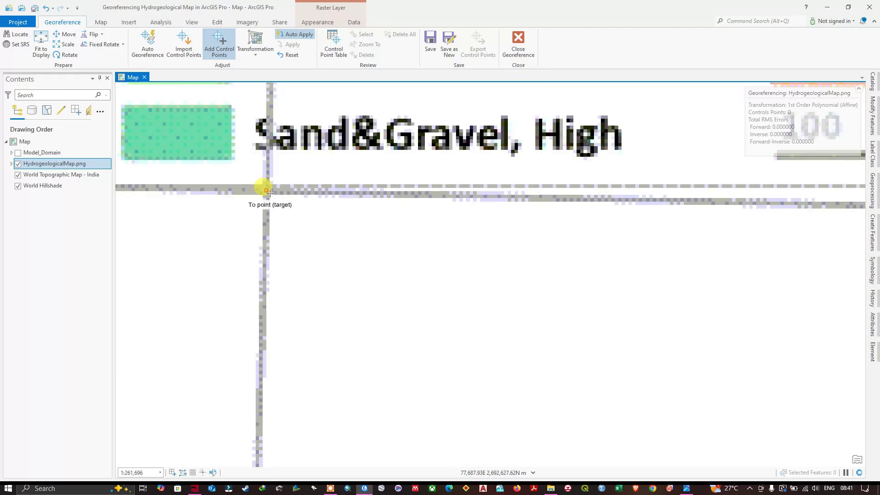
Open the target coordinates entry for the first control point and show the coordinates in DMS.
scroll(268, 190, down, 4)
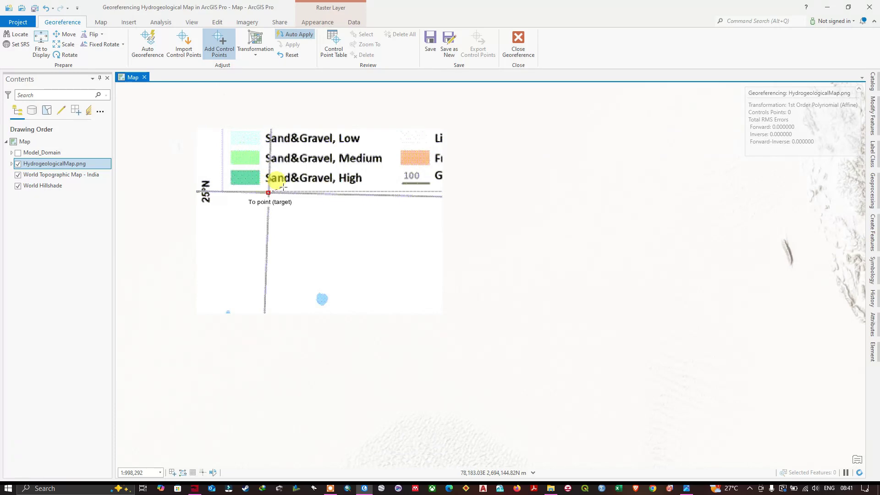
scroll(275, 183, down, 2)
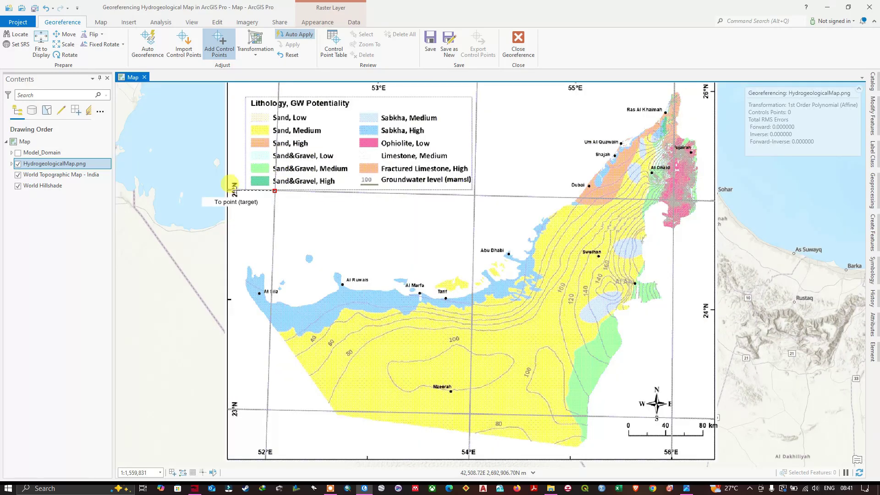
key(Up)
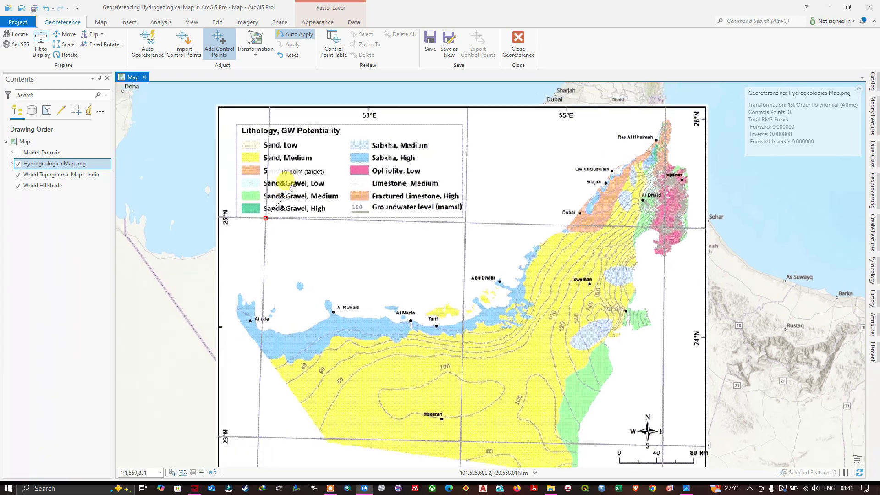
scroll(289, 174, down, 1)
scroll(275, 119, up, 1)
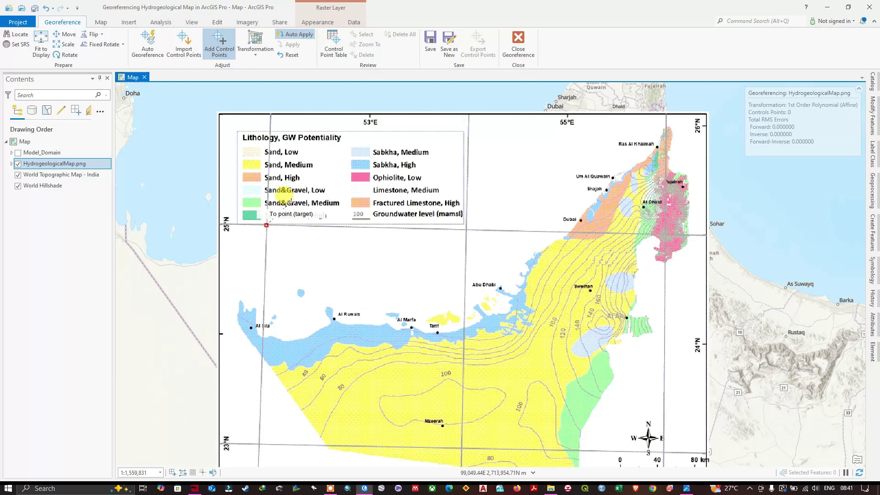
right_click(285, 197)
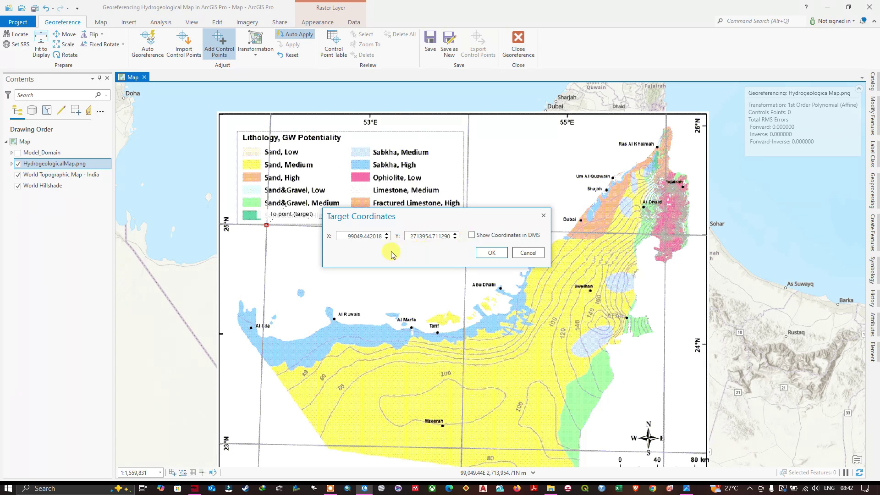
click(472, 235)
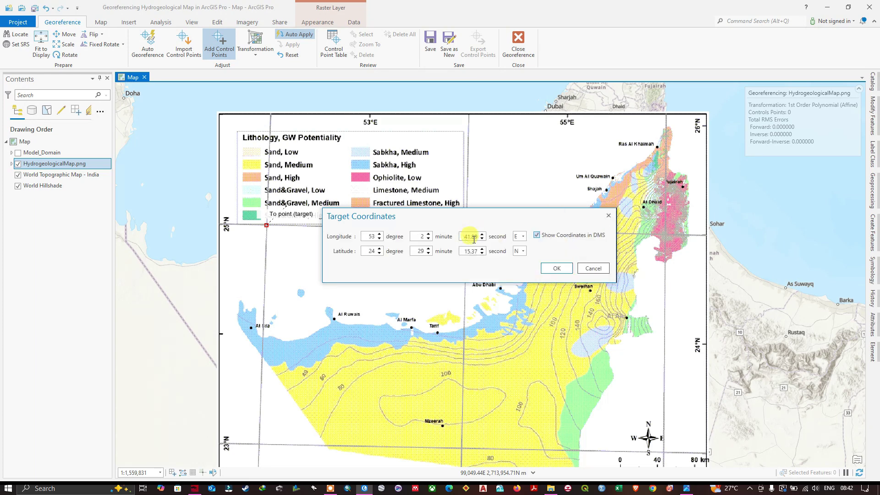
drag(478, 217, 564, 239)
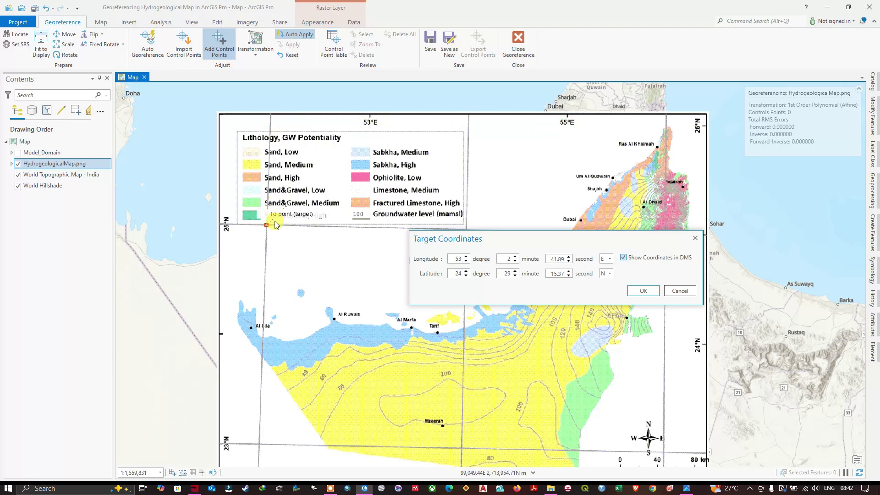
Set the first control point's target to longitude 52° 0' 0" E and latitude 25° 0' 0" N, and apply it.
click(462, 260)
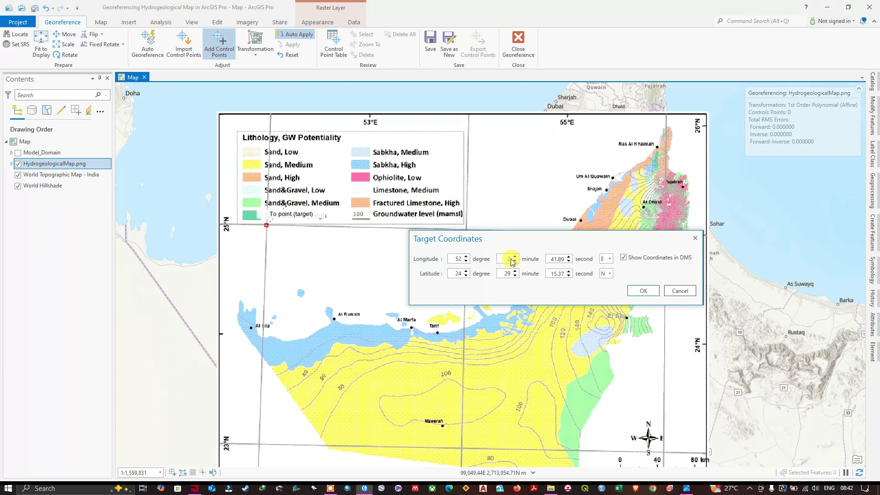
click(565, 259)
drag(565, 259, 558, 265)
text(0)
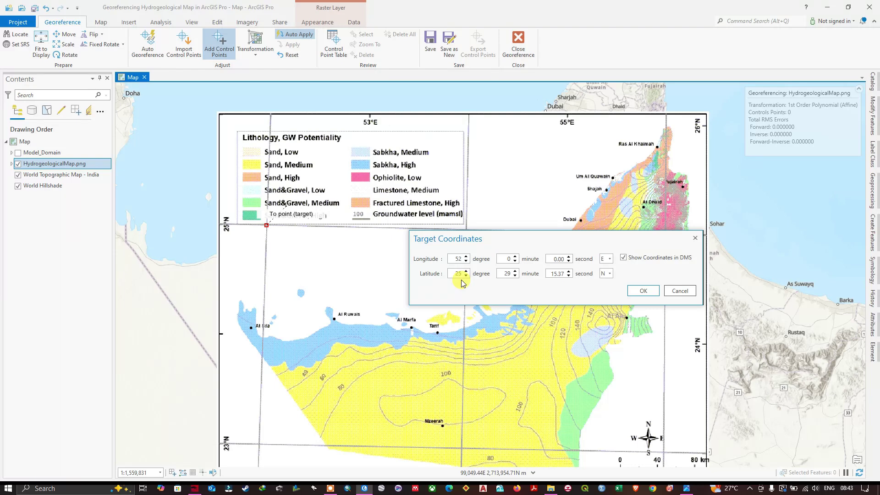
click(507, 279)
click(514, 277)
double_click(555, 274)
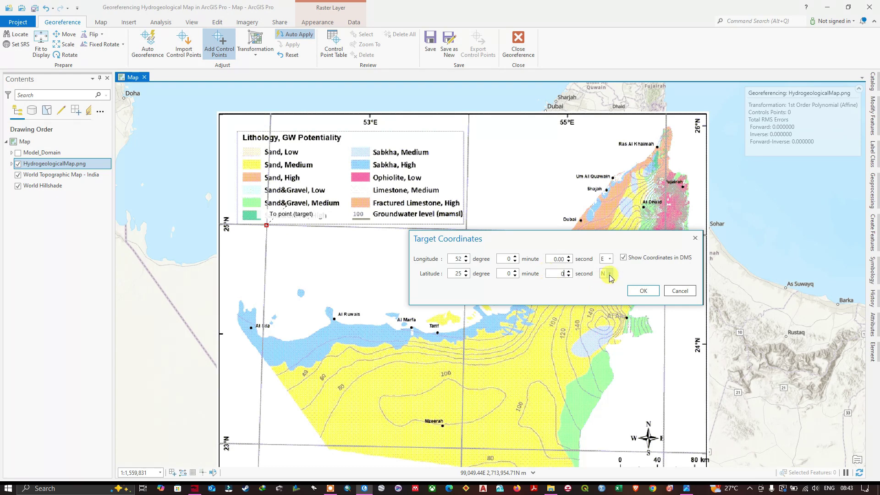
click(651, 292)
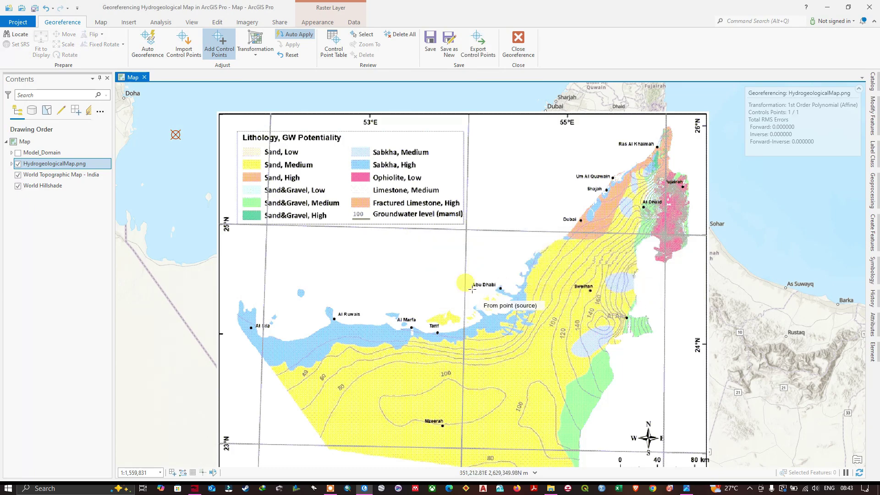
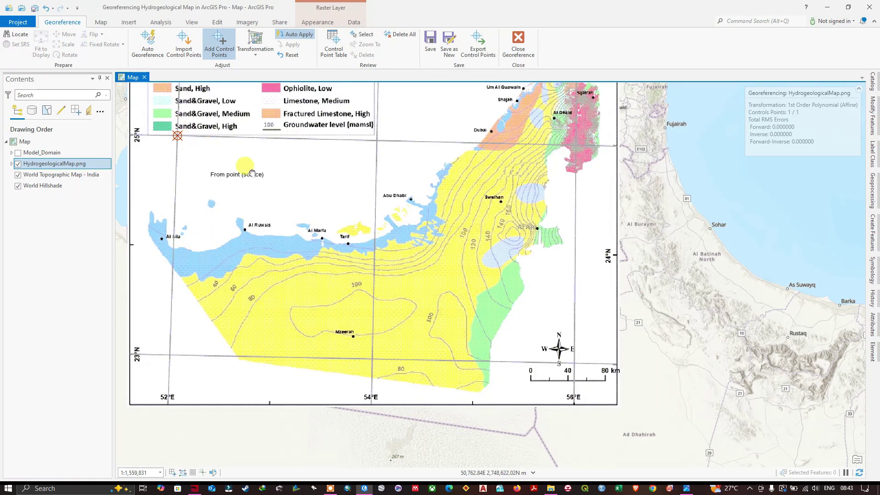
Place the second control point's source on the scanned map where the 56°E and 25°N grid lines cross.
key(Left)
key(Up)
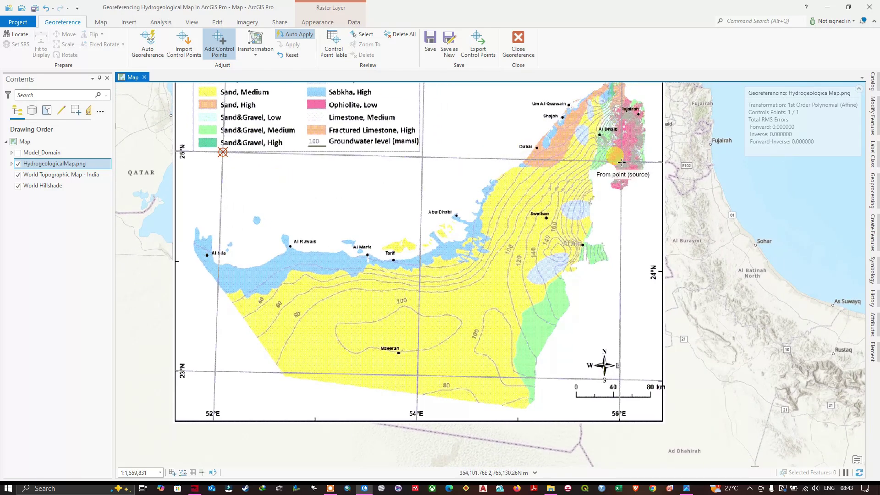
scroll(621, 162, up, 5)
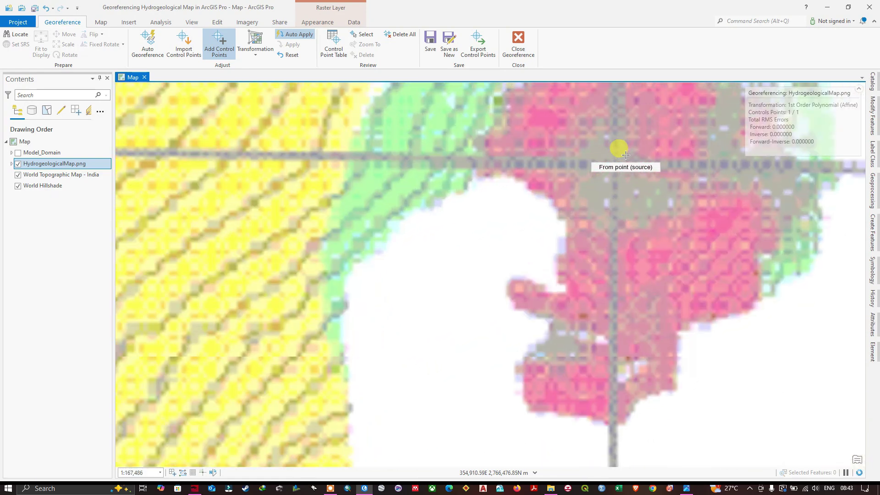
scroll(619, 155, up, 1)
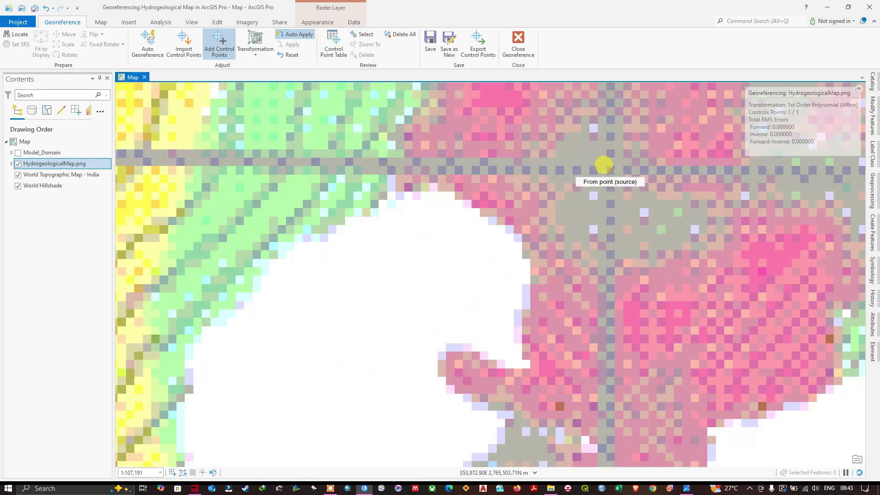
click(610, 170)
Open the target coordinates entry for the second control point and show the coordinates in DMS.
scroll(616, 176, down, 4)
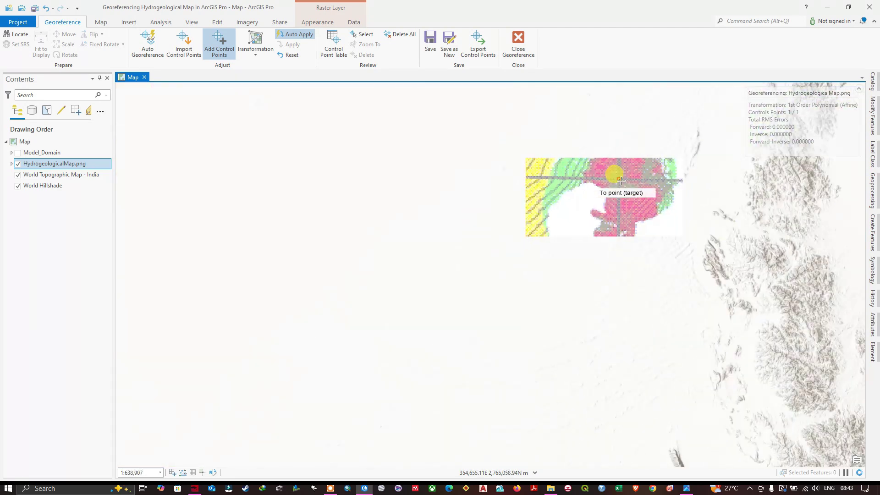
scroll(621, 180, down, 1)
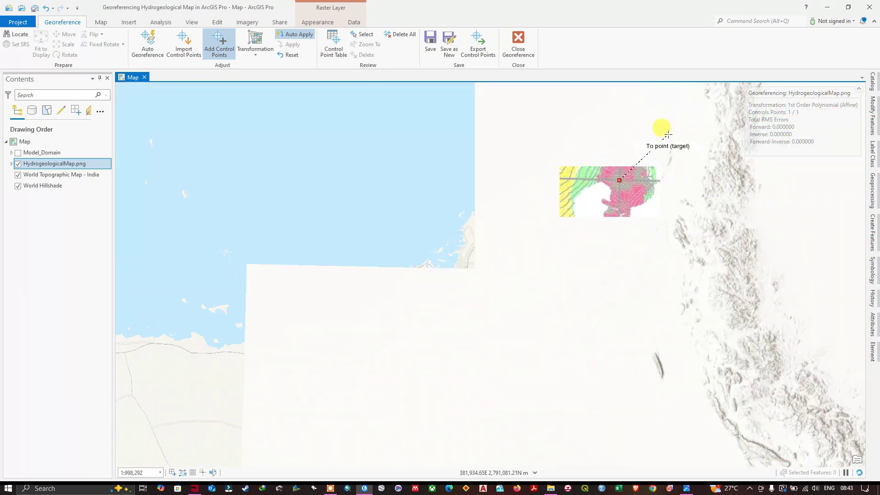
drag(669, 135, 555, 230)
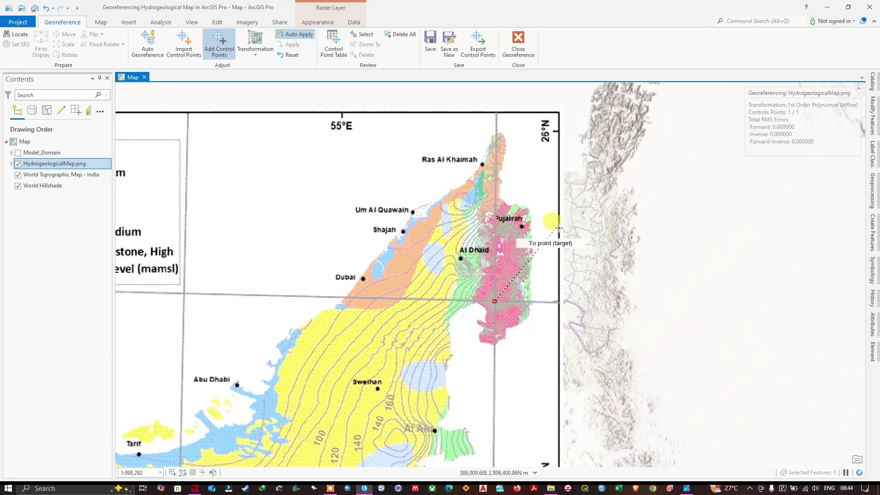
scroll(733, 275, down, 1)
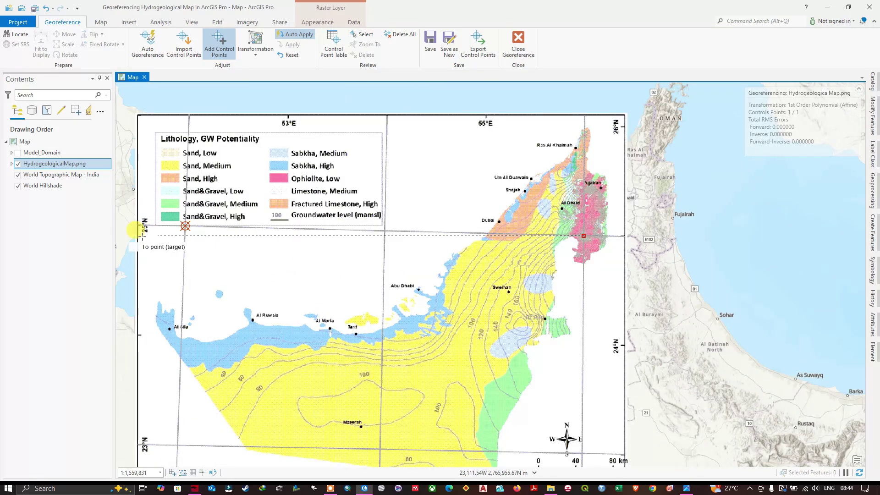
click(185, 226)
click(583, 236)
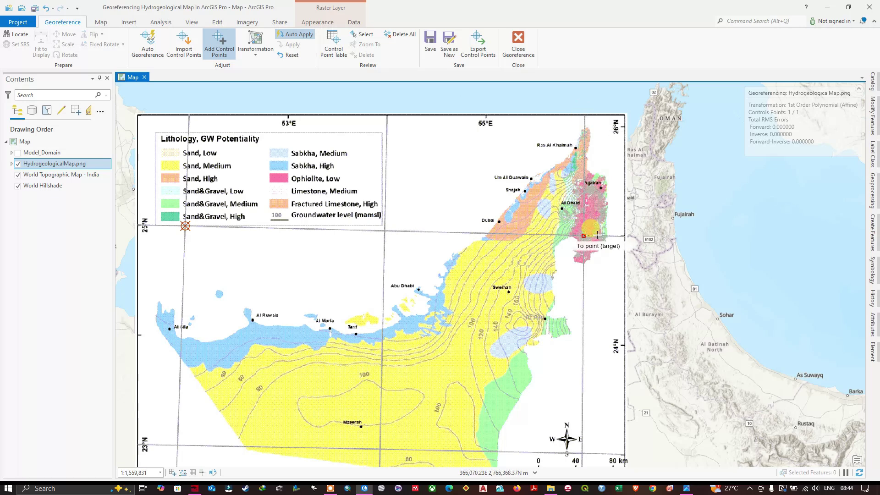
right_click(642, 183)
drag(539, 213, 771, 180)
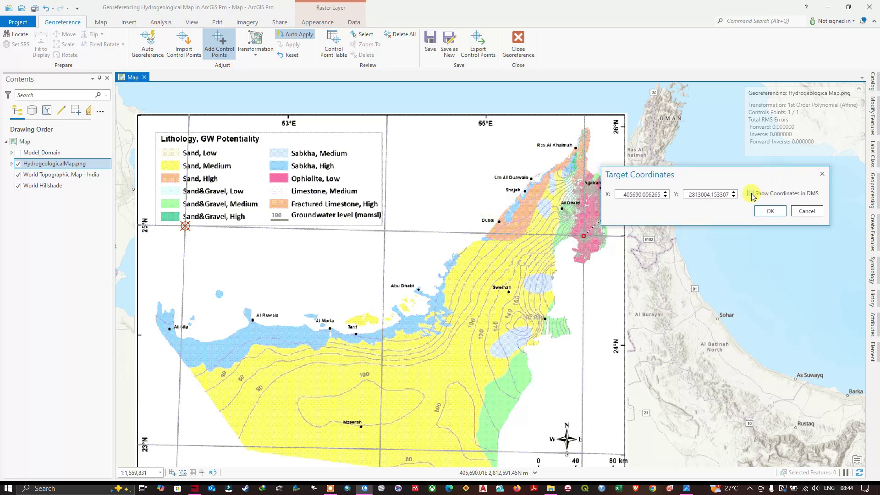
click(751, 193)
Set the second control point's target to longitude 56° 0' 0" E and latitude 25° 0' 0" N, and apply it.
drag(680, 189, 718, 181)
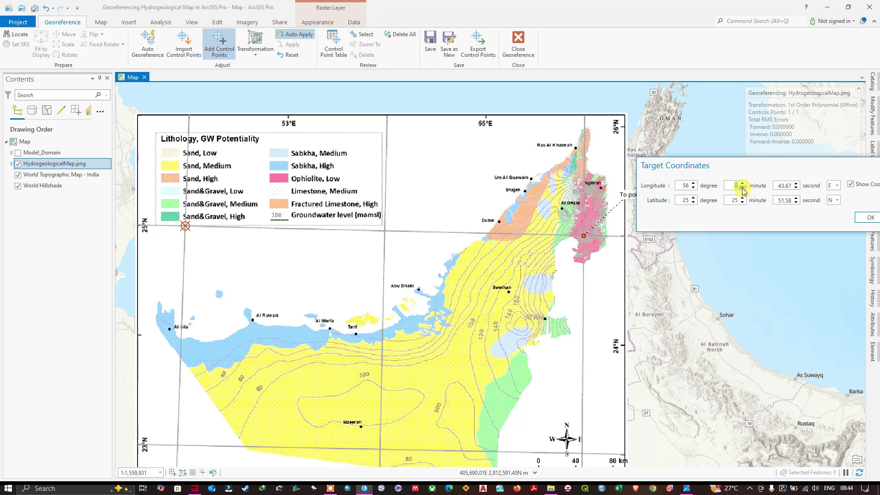
double_click(793, 186)
text(0)
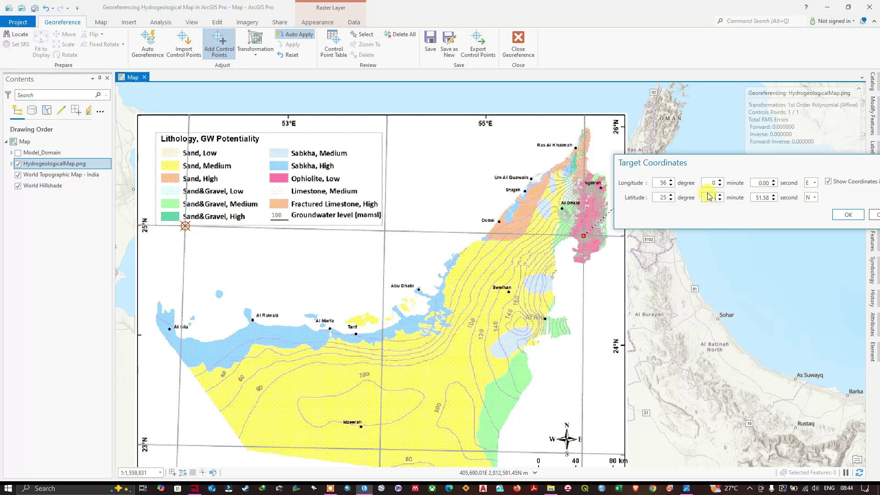
key(Tab)
text(0)
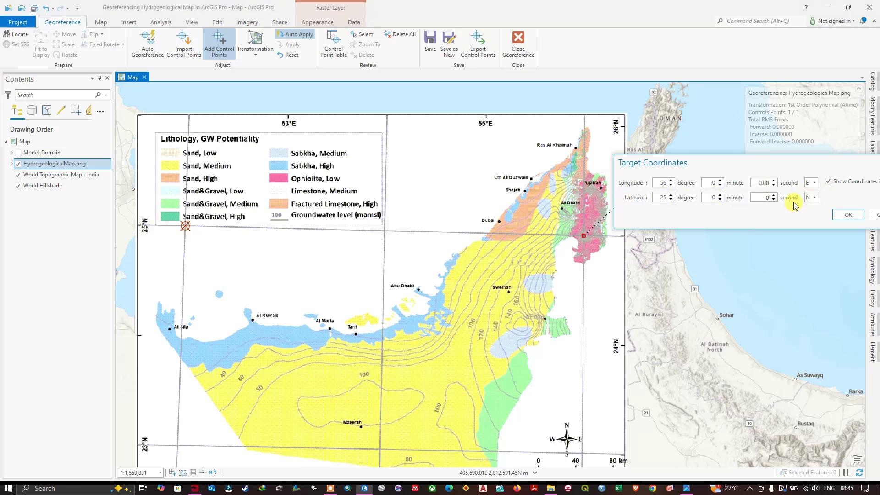
click(847, 217)
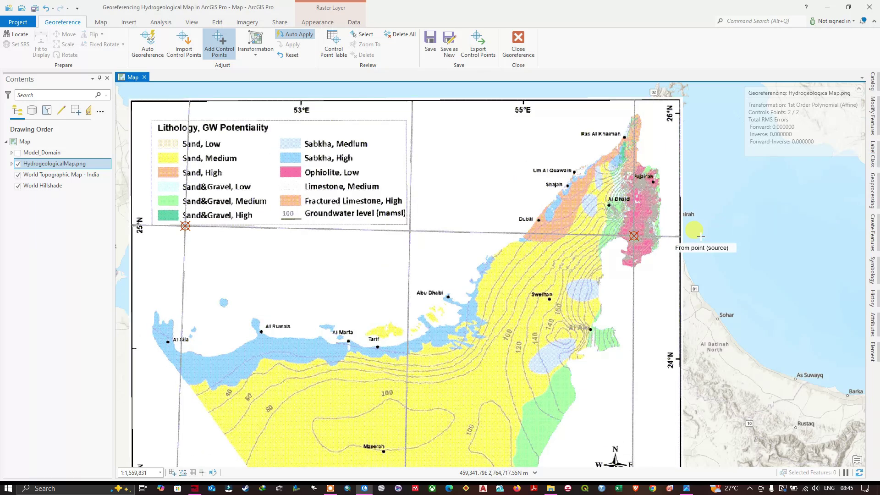
Place the third control point's source on the scanned map where the 52°E and 23°N grid lines cross.
scroll(631, 232, down, 2)
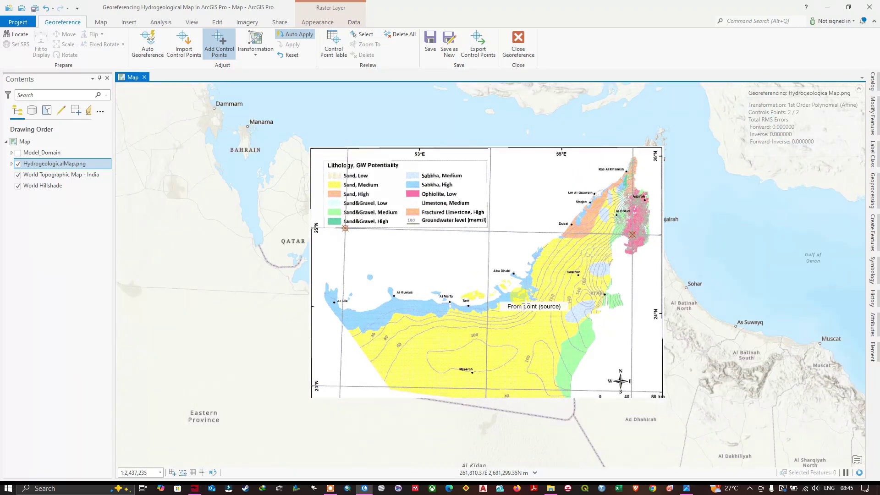
drag(407, 316, 347, 228)
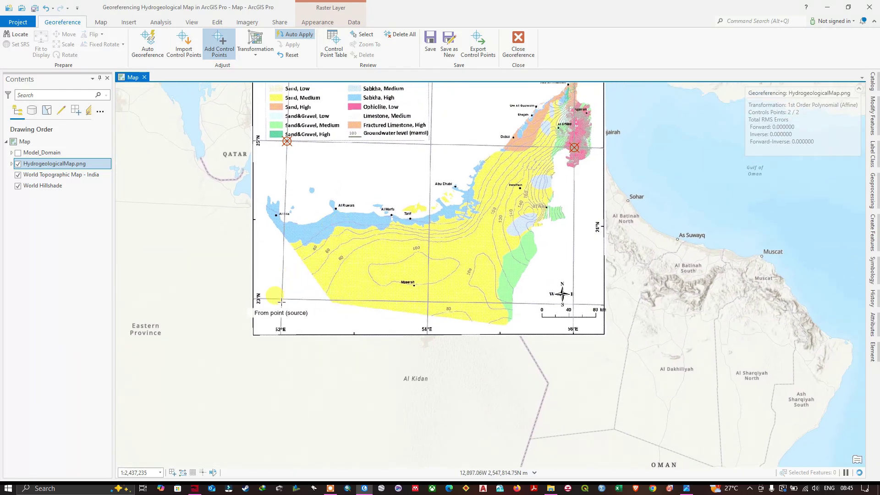
scroll(279, 296, up, 4)
scroll(277, 296, up, 2)
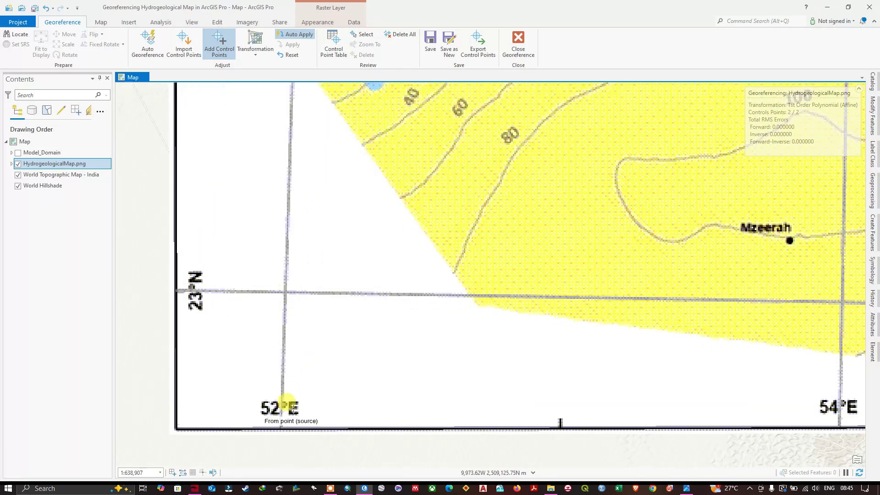
click(286, 292)
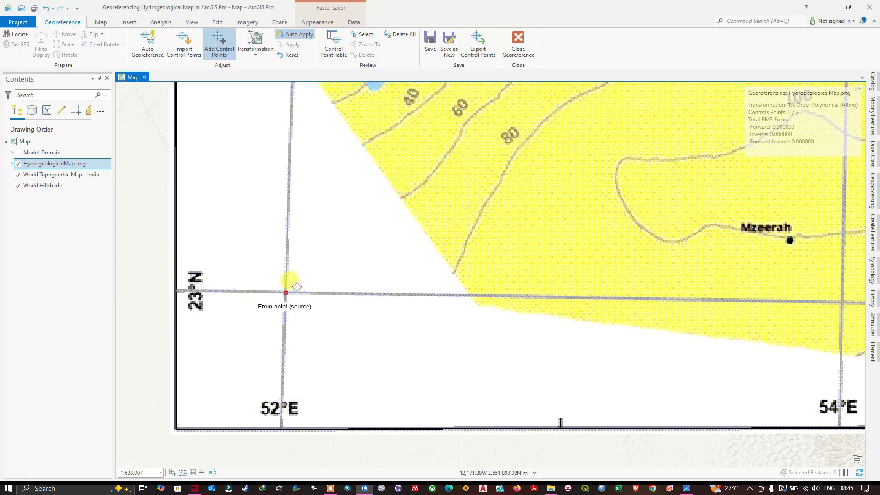
Give the third control point DMS target coordinates of longitude 52° 0' 0" E and latitude 23° 0' 0" N, and apply them.
right_click(334, 266)
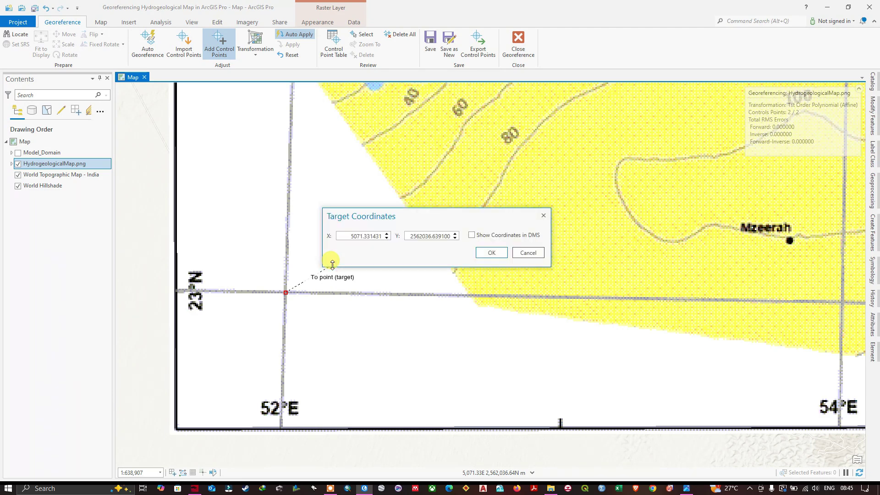
click(472, 235)
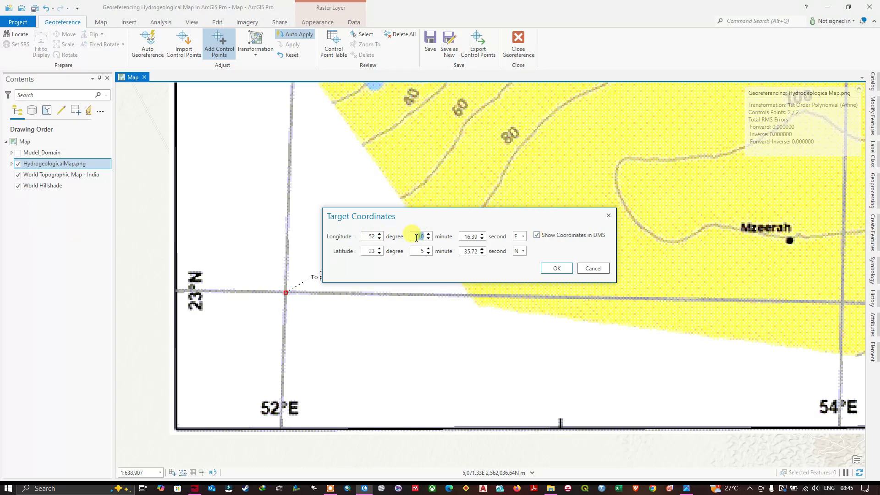
double_click(459, 236)
text(0)
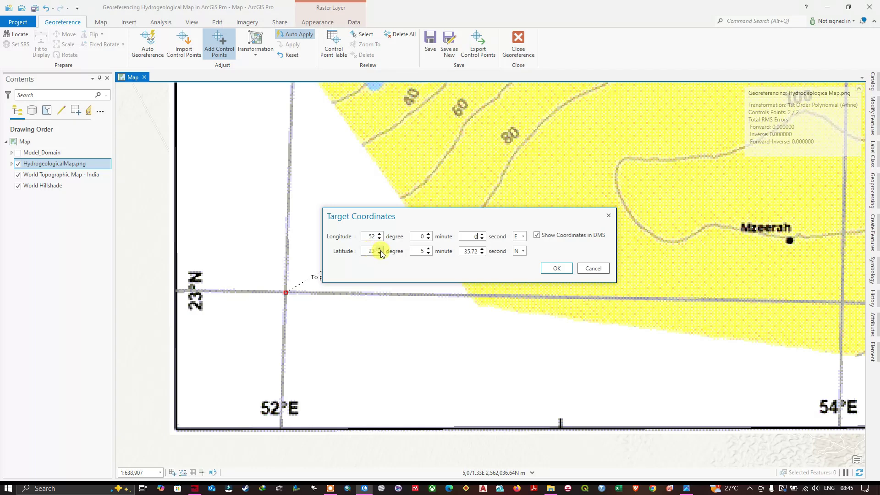
double_click(420, 252)
text(0)
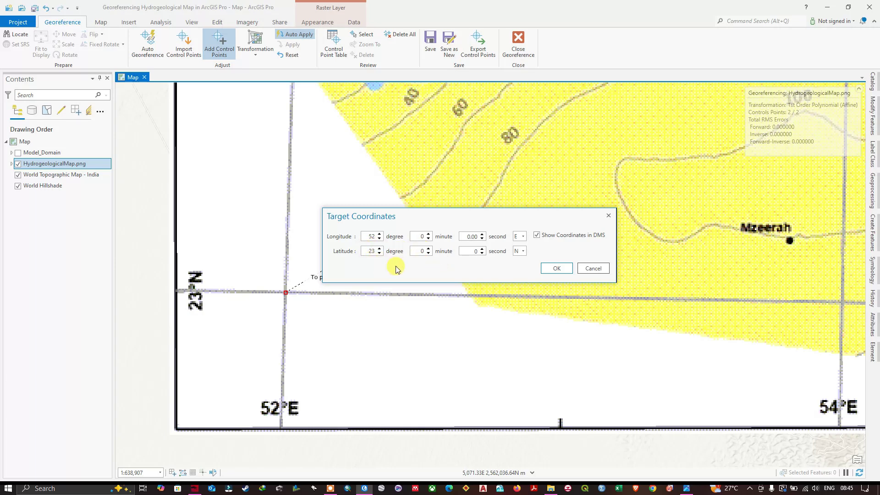
click(559, 269)
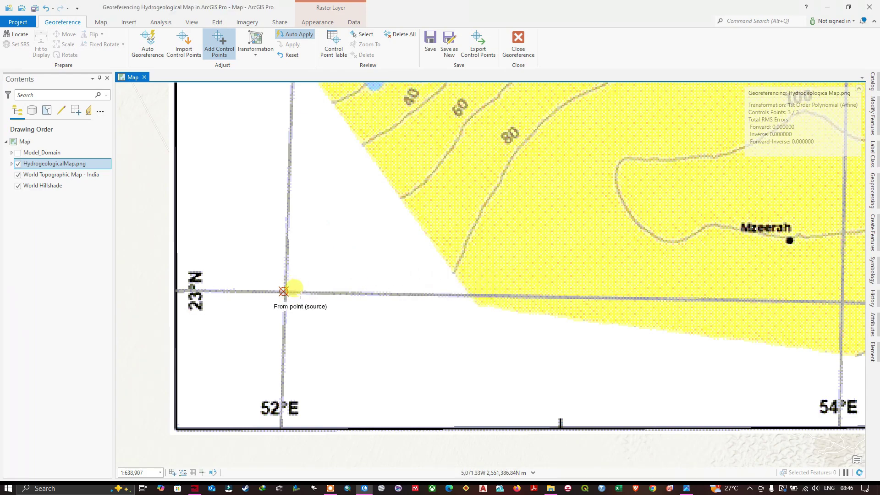
Place the fourth control point's source on the scanned map where the 56°E and 23°N grid lines cross.
scroll(454, 275, down, 4)
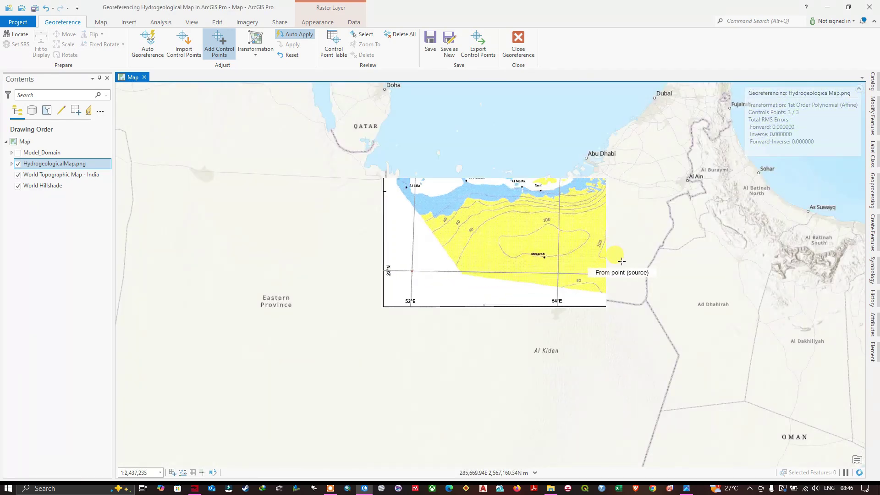
drag(652, 260, 431, 298)
scroll(451, 321, up, 3)
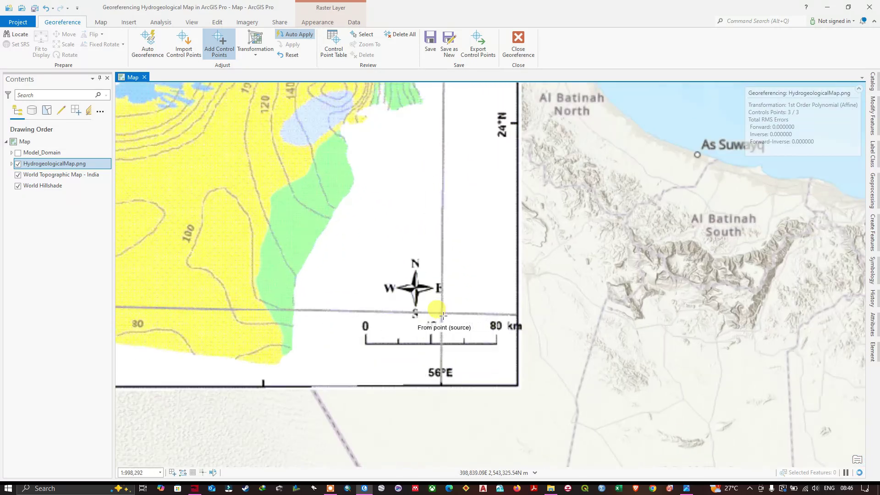
scroll(443, 315, up, 2)
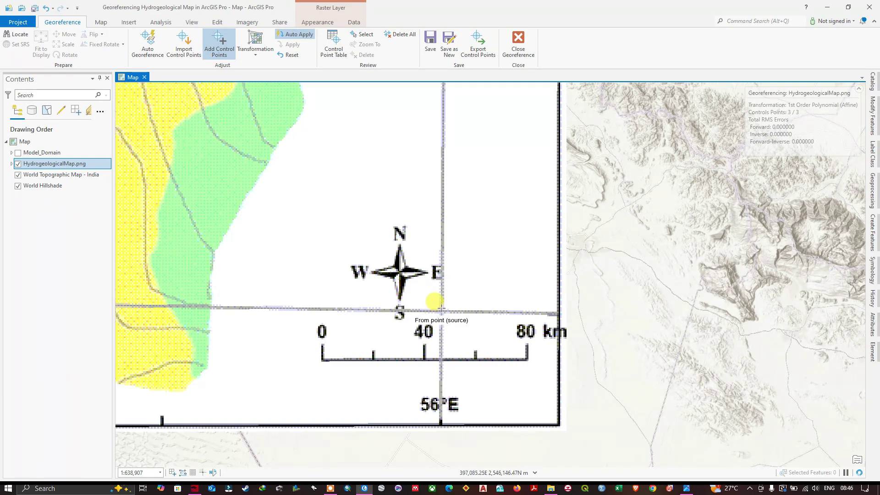
scroll(630, 317, down, 4)
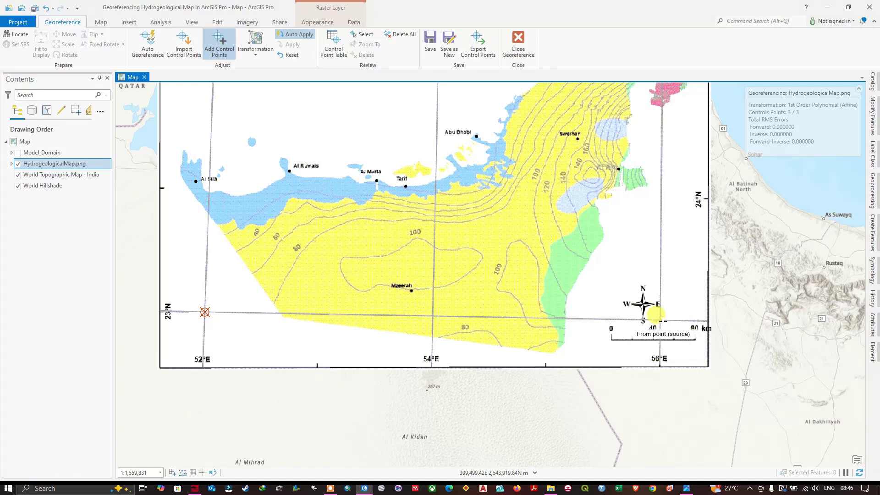
scroll(661, 321, up, 2)
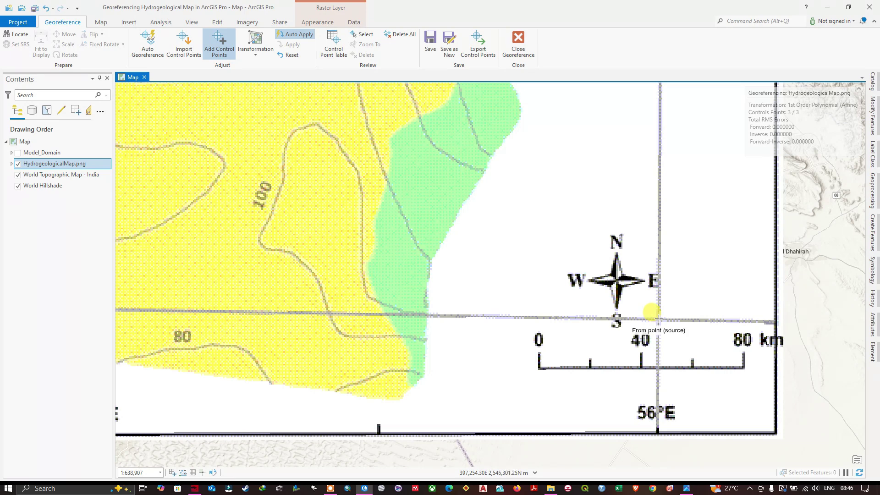
click(659, 319)
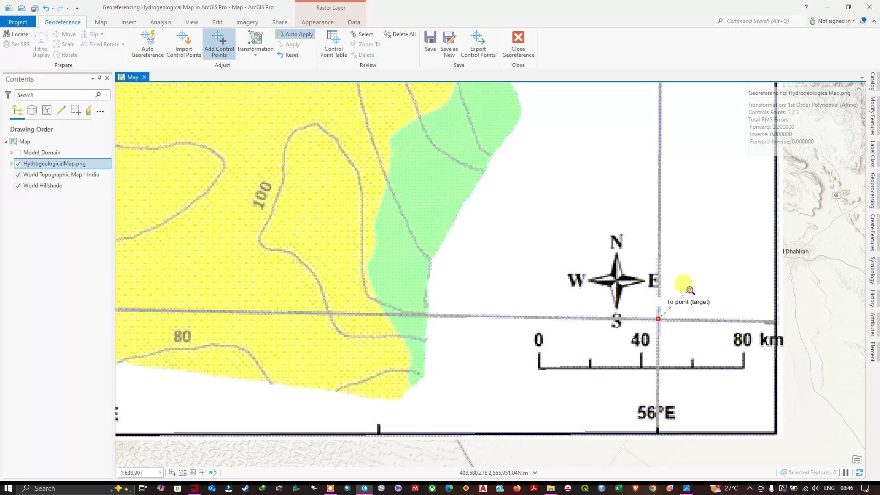
Open the fourth control point's target coordinates in DMS and set the longitude to 56° 0' 0" E.
right_click(690, 291)
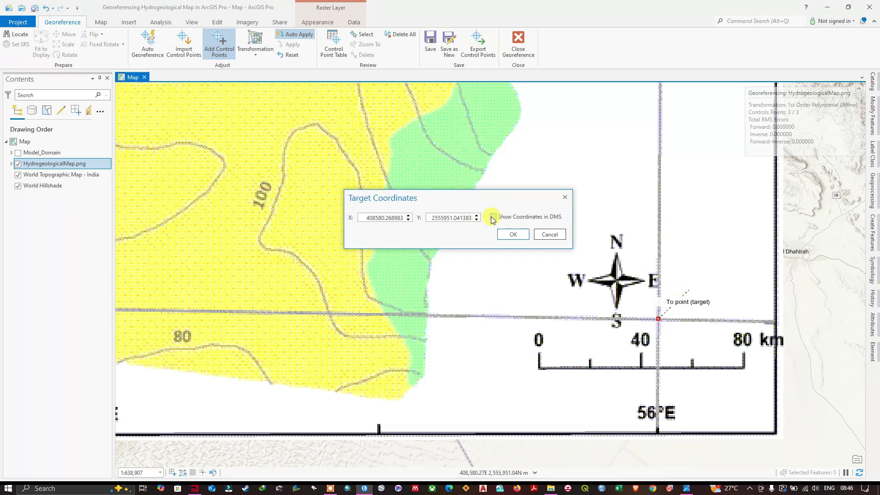
click(493, 217)
click(394, 219)
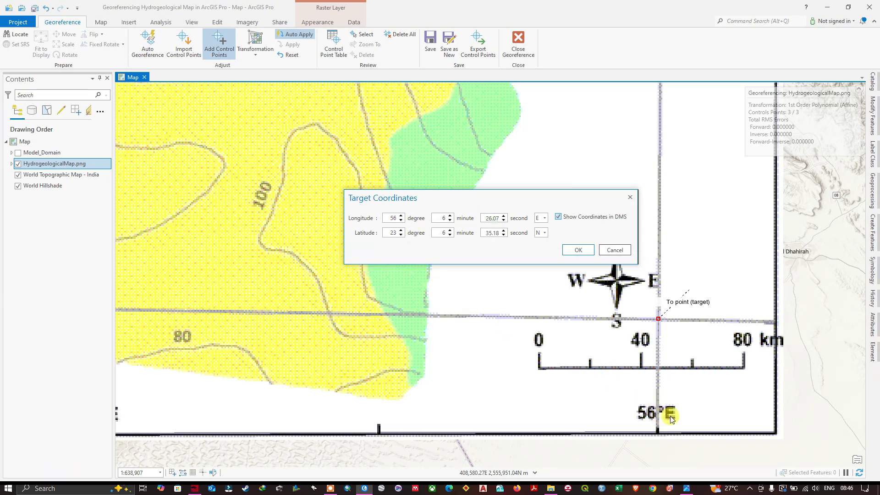
click(447, 220)
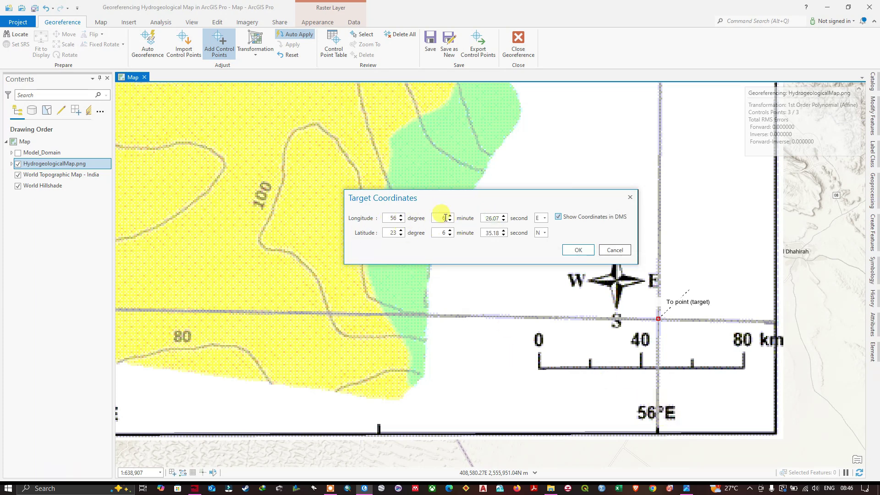
text(0)
key(Tab)
text(0)
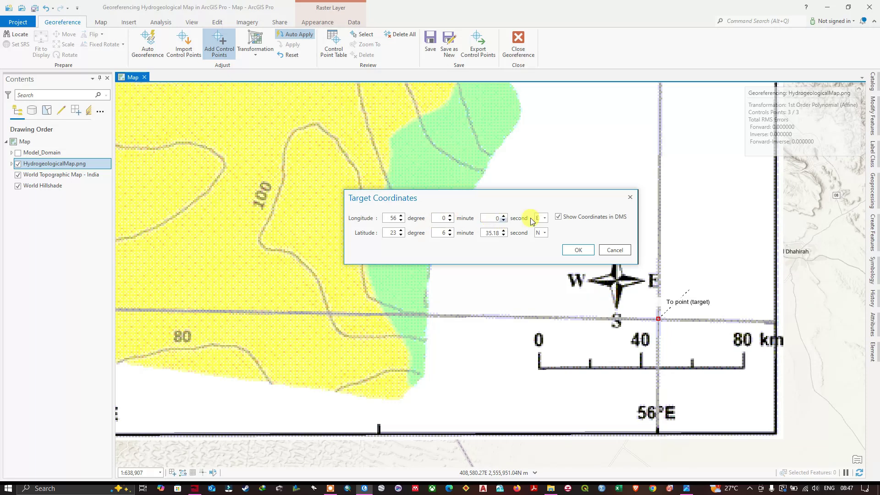
Set the fourth control point's target latitude to 23° 0' 0" N and apply the coordinates.
click(444, 232)
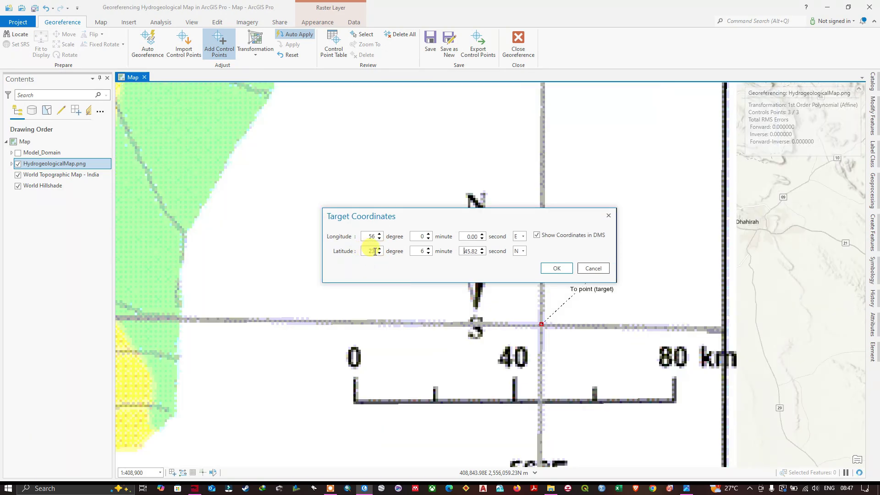
click(422, 251)
key(Tab)
text(0)
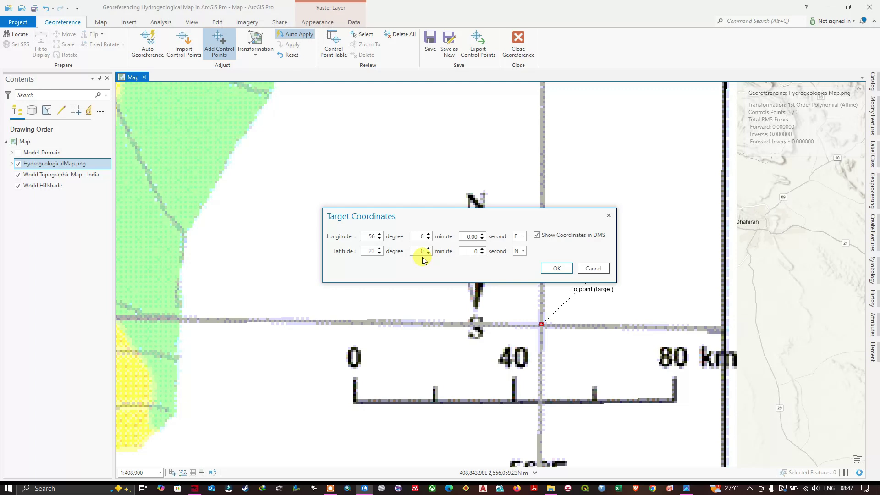
click(557, 269)
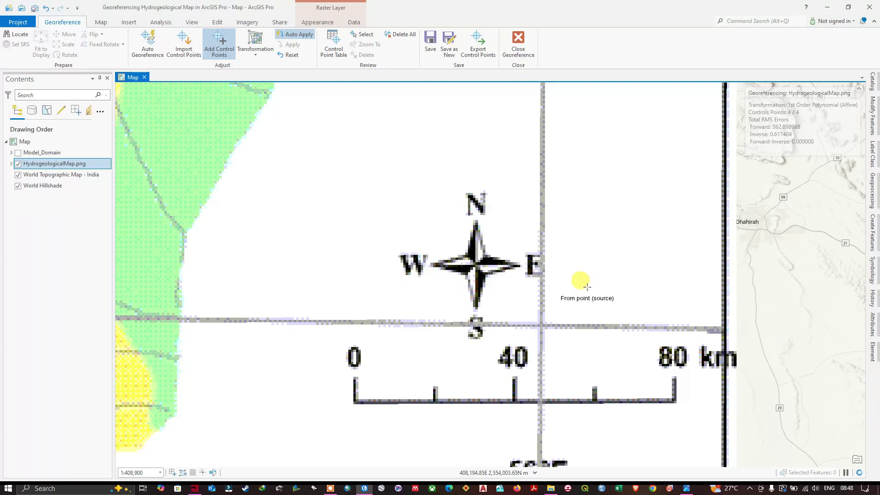
Compare the georeferenced map's coastline and place names with the basemap by repeatedly hiding and showing the HydrogeologicalMap.png layer.
scroll(587, 287, down, 3)
scroll(587, 287, down, 3)
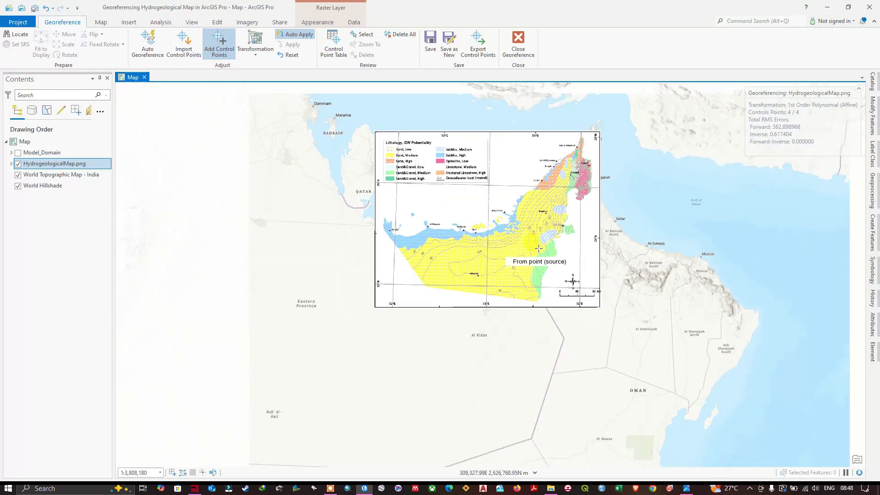
scroll(574, 193, up, 2)
scroll(649, 138, up, 2)
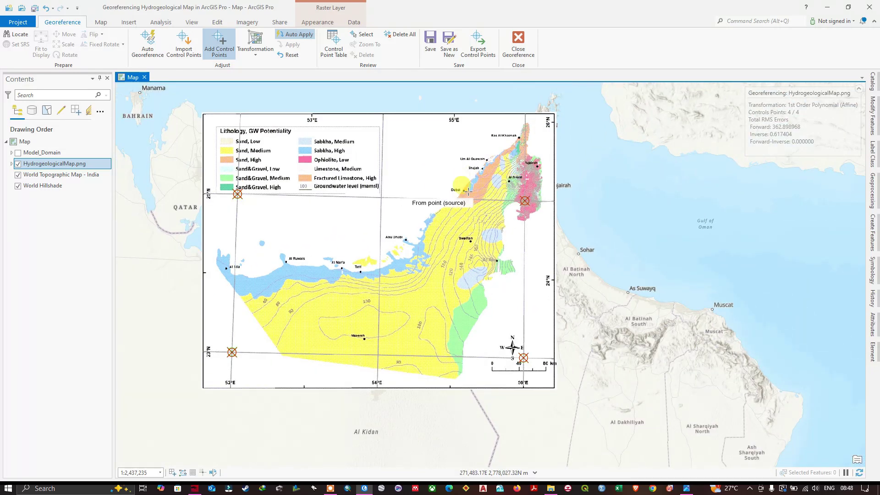
scroll(577, 199, down, 2)
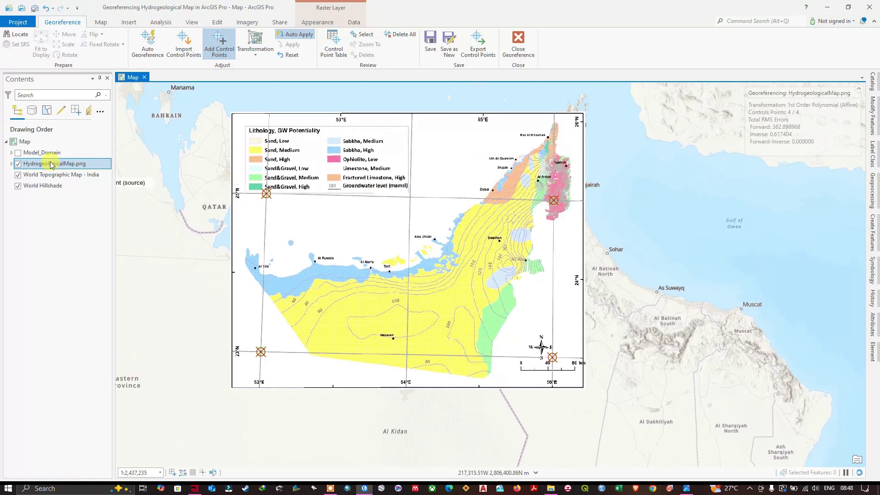
click(18, 163)
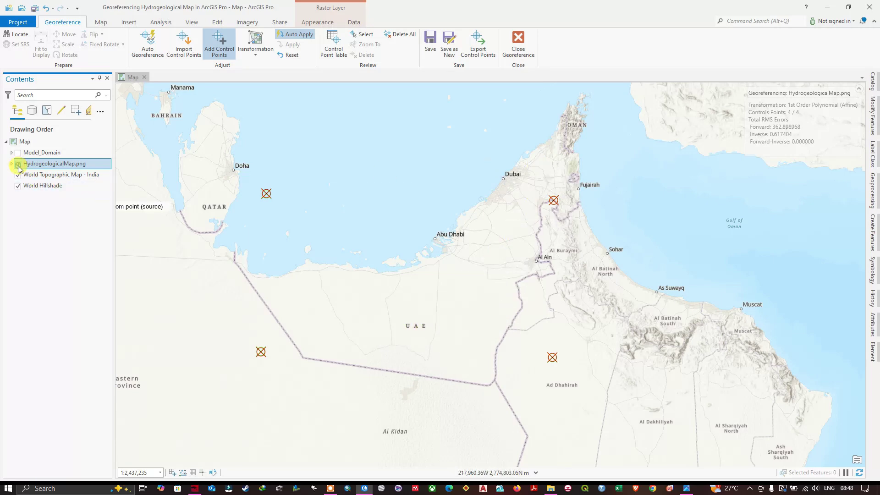
click(18, 164)
click(18, 165)
click(17, 164)
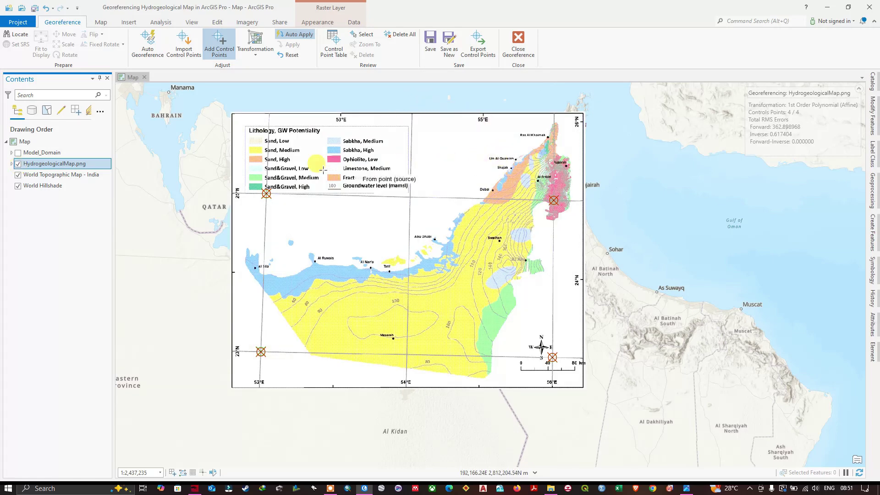
click(18, 164)
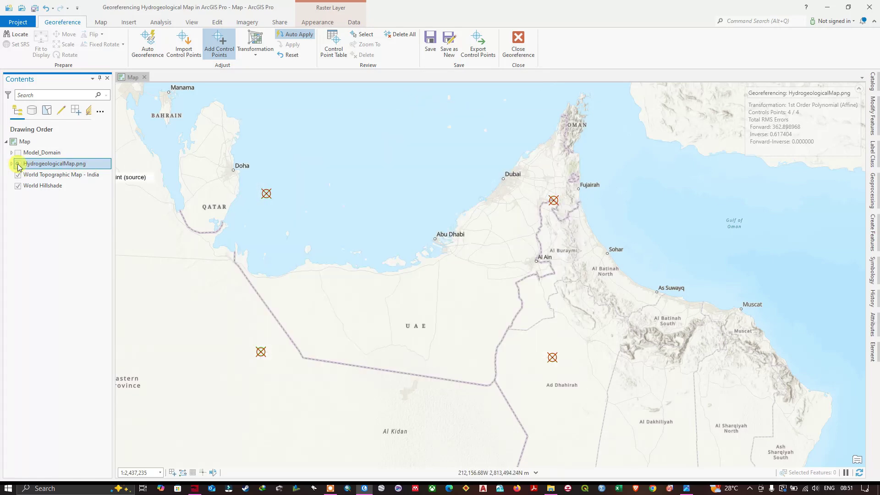
click(18, 164)
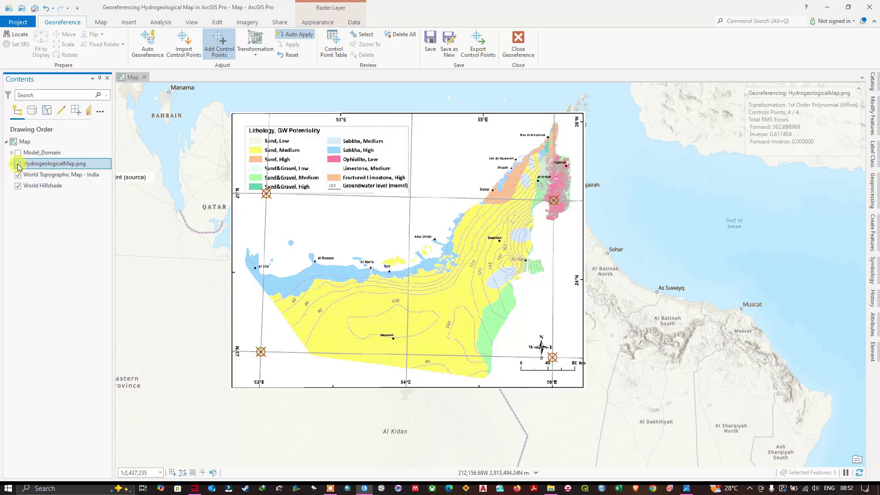
click(18, 164)
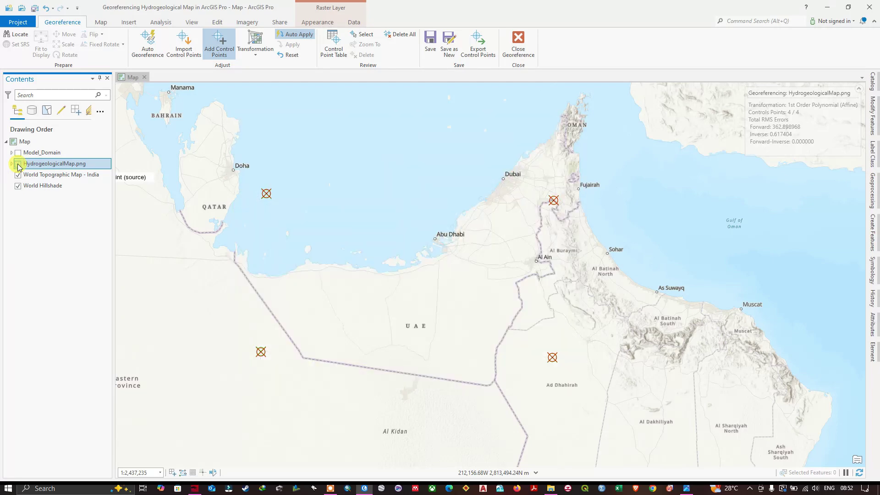
click(18, 164)
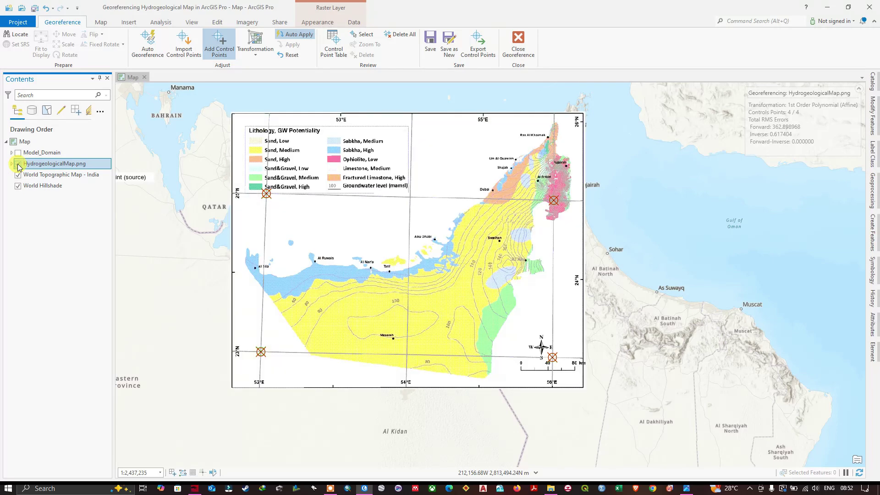
click(18, 164)
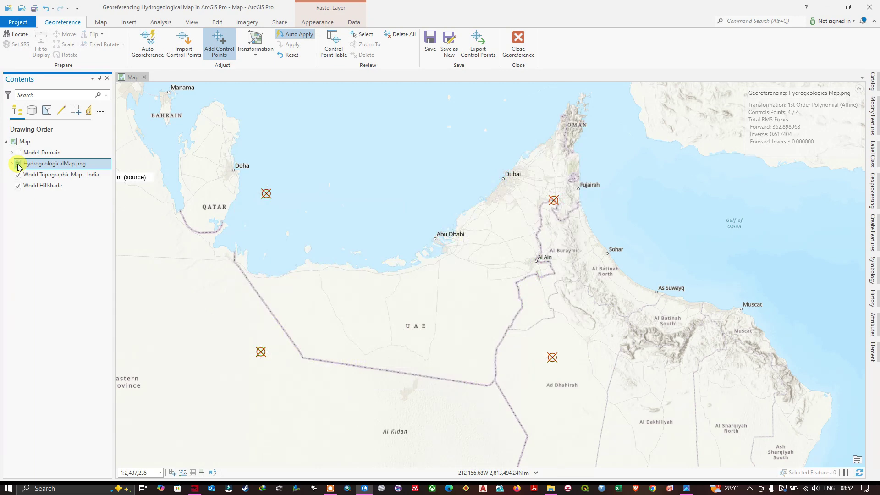
click(18, 164)
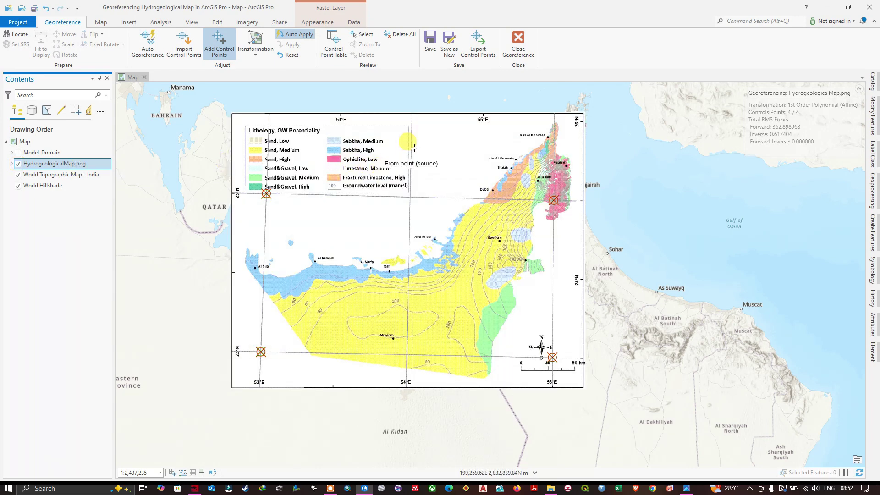
click(449, 51)
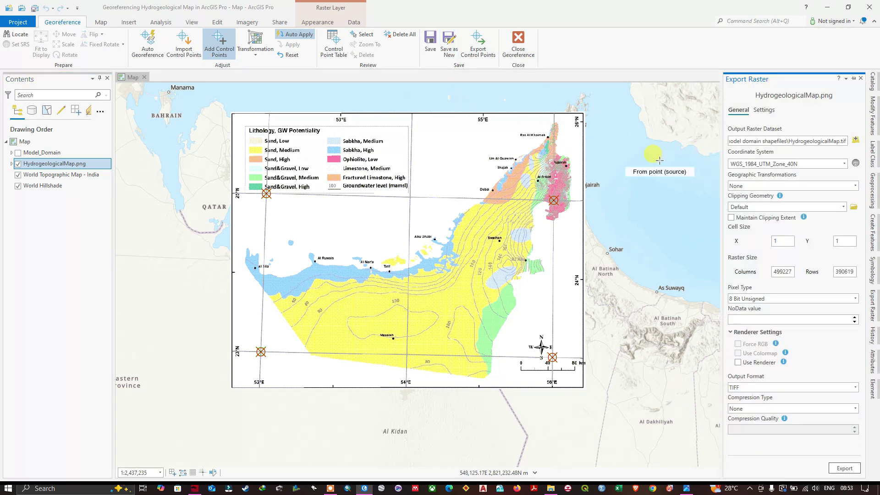
click(553, 201)
click(554, 201)
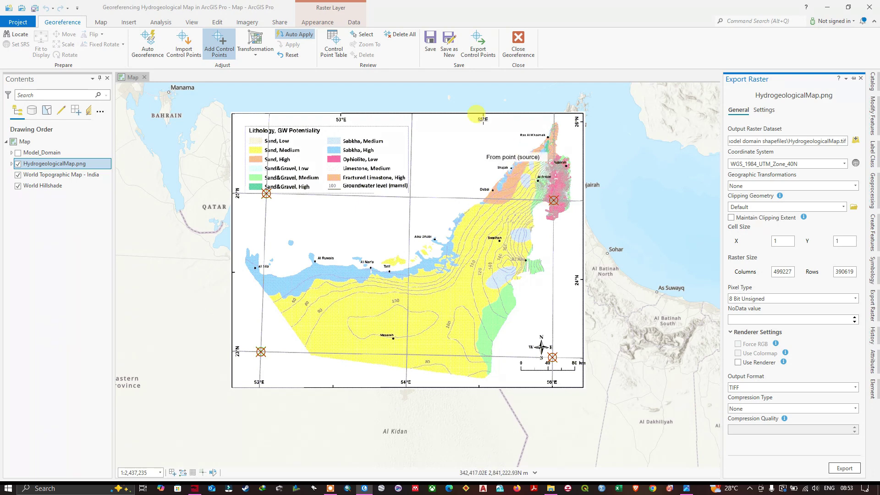
Save the georeferencing to the original HydrogeologicalMap.png raster and close the georeferencing session.
click(433, 46)
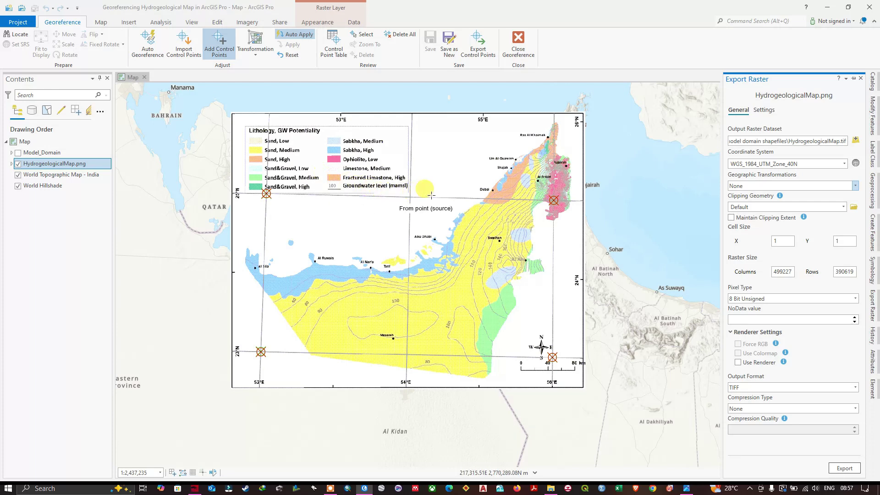
click(523, 44)
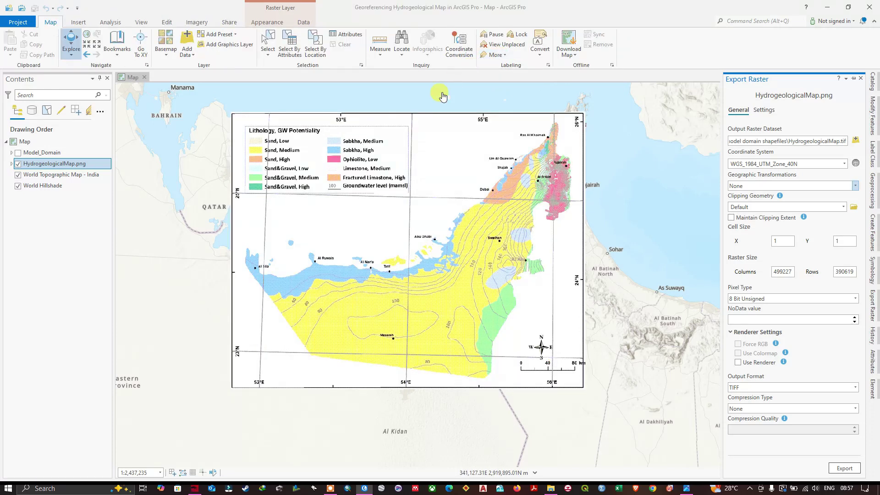
Remove the HydrogeologicalMap.png layer from the map and add the same raster again from the DEMO folder.
right_click(54, 165)
click(70, 79)
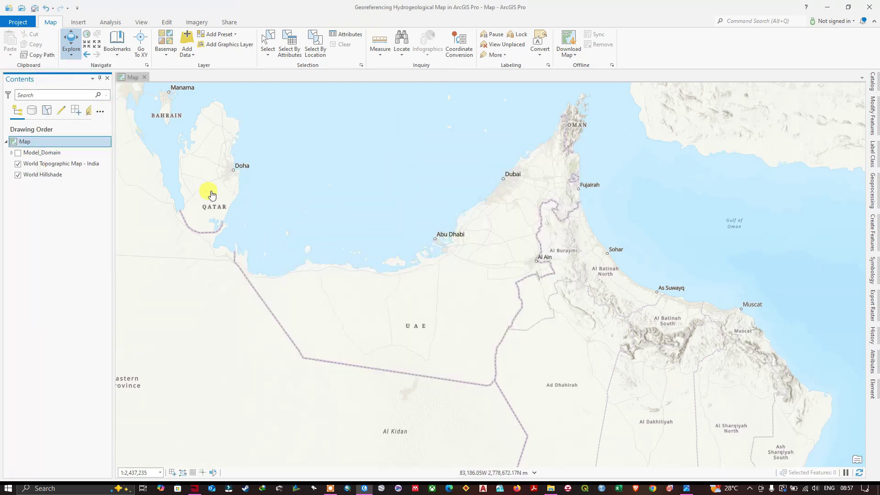
click(190, 59)
click(206, 76)
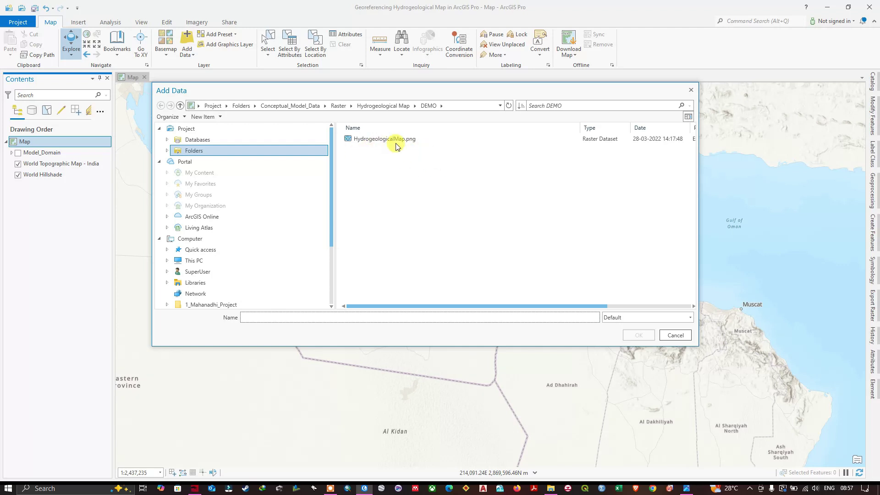
click(382, 142)
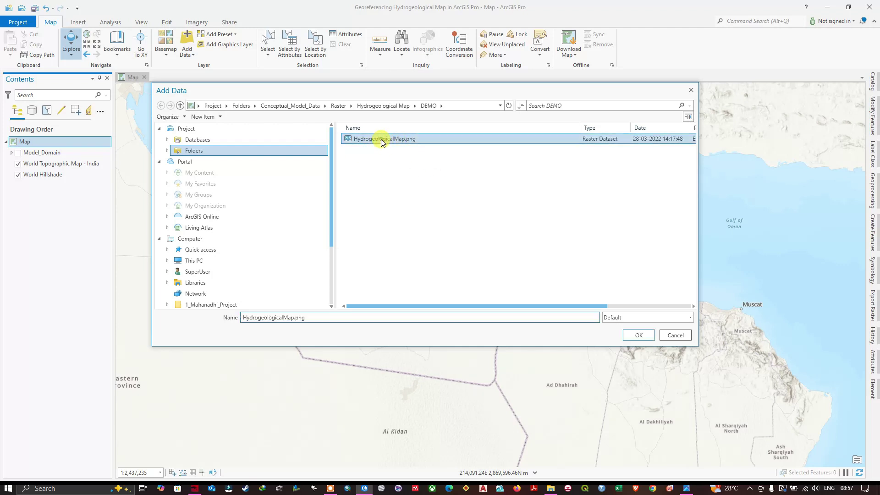
click(639, 335)
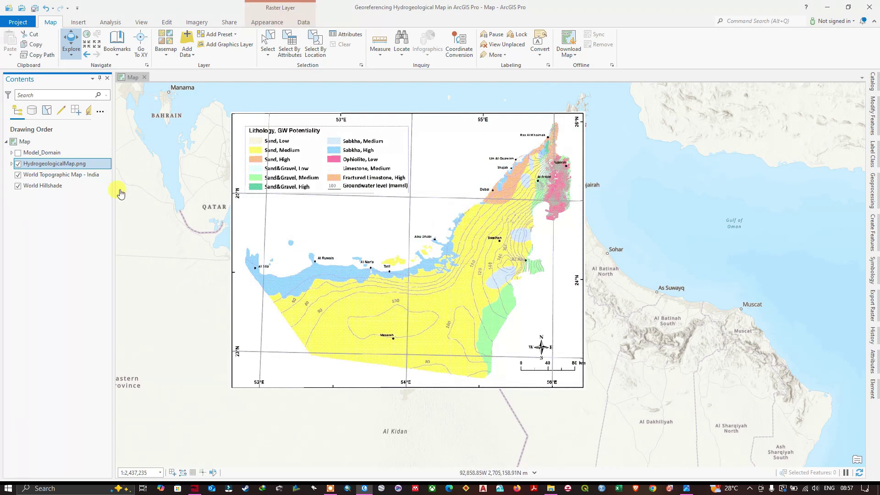
Check the re-added map's alignment with the basemap by hiding and showing its layer.
click(18, 164)
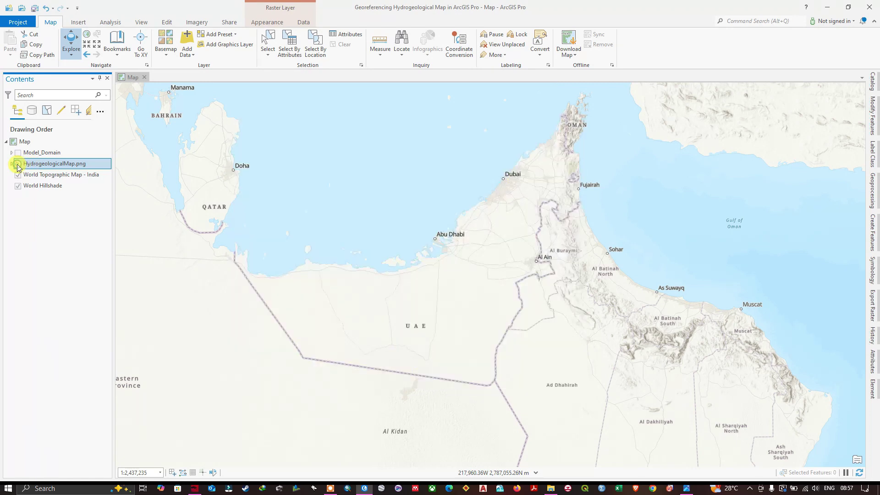
click(18, 164)
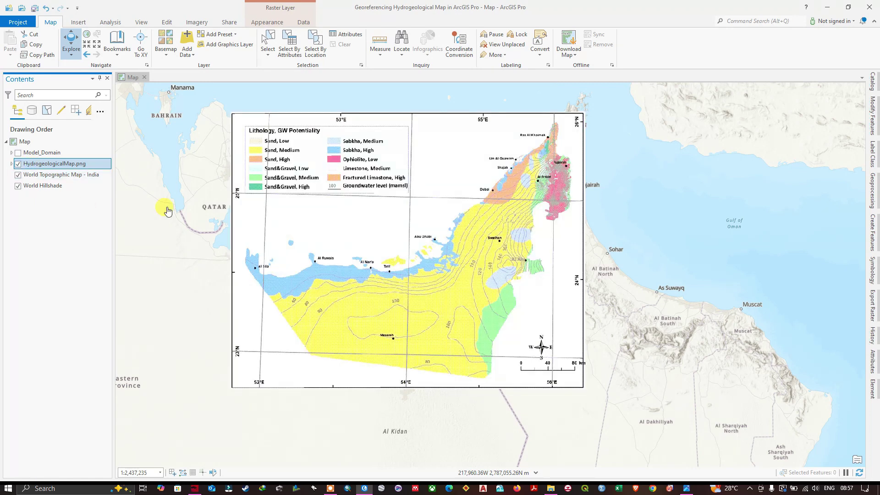